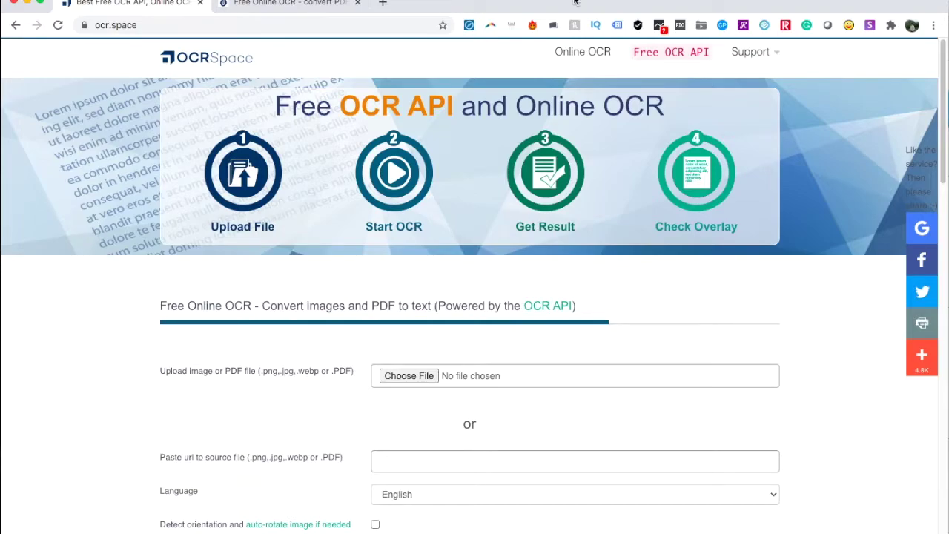
Step: Switch to Finder, open the photo 20201108_120624.jpg from the Desktop, and enlarge its window to view the book page
key(super+Tab)
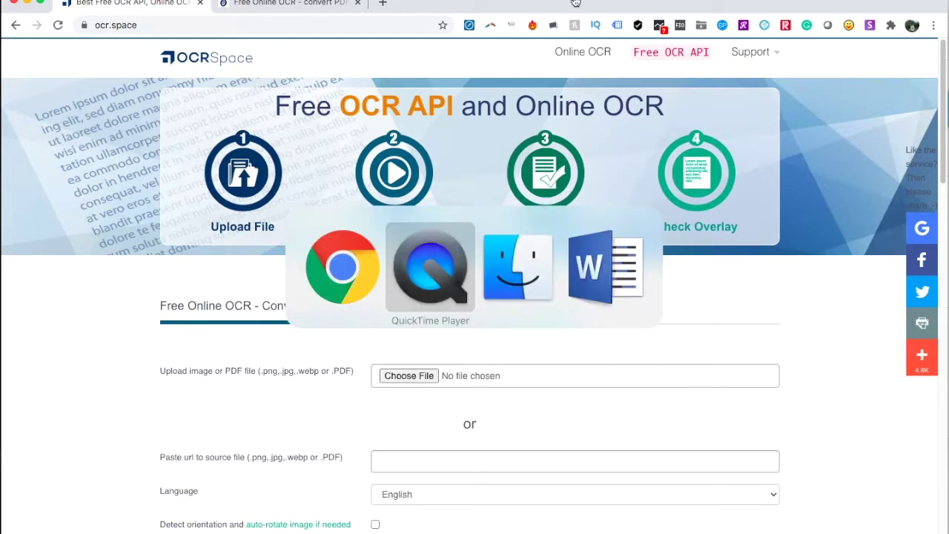
key(super+Tab)
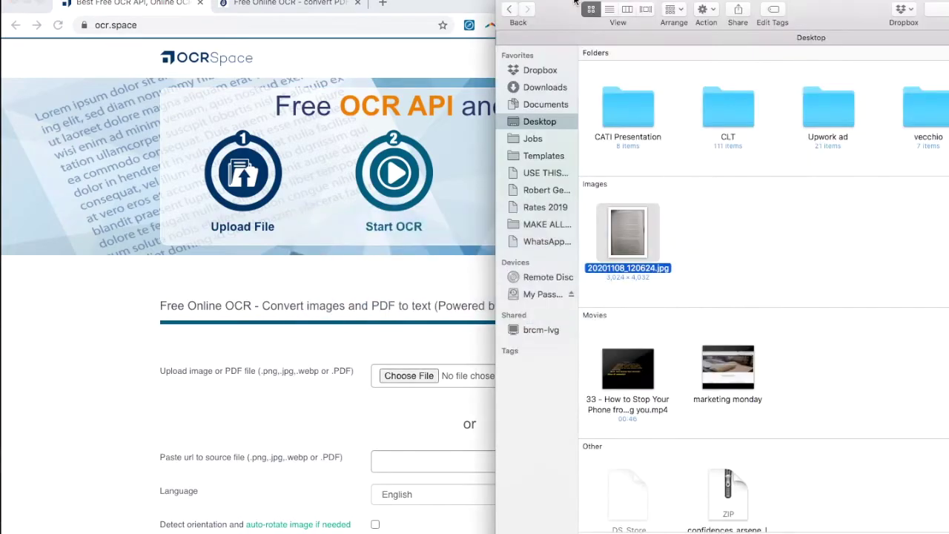
double_click(623, 221)
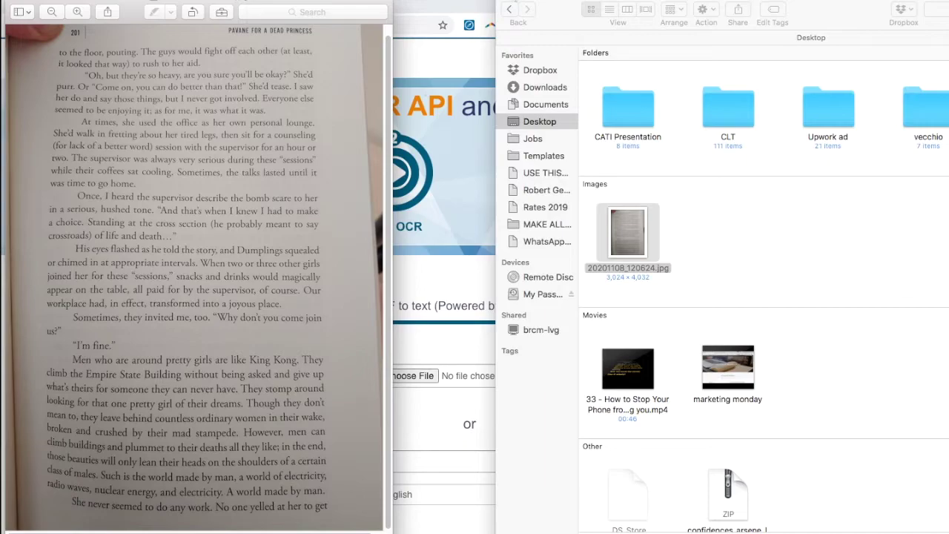
key(super+m)
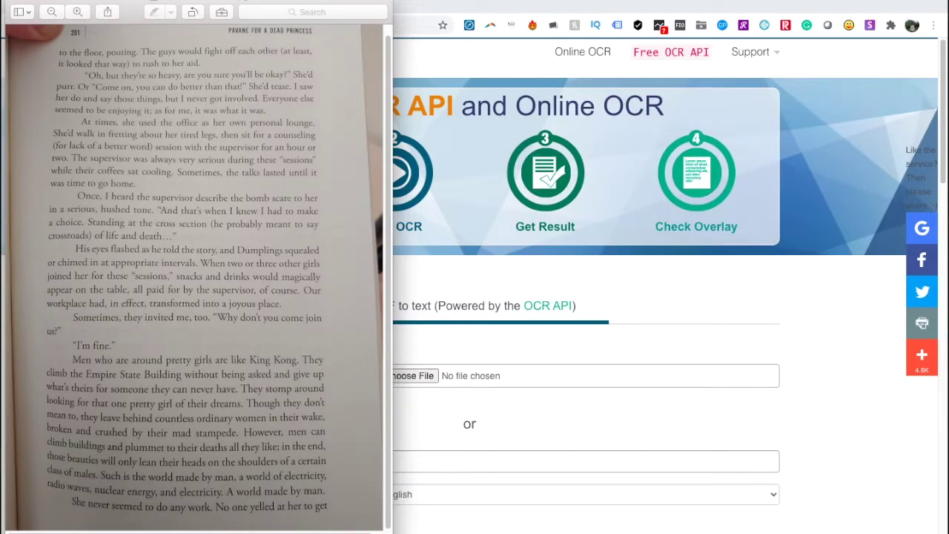
key(ctrl+super+f)
drag(365, 204, 533, 312)
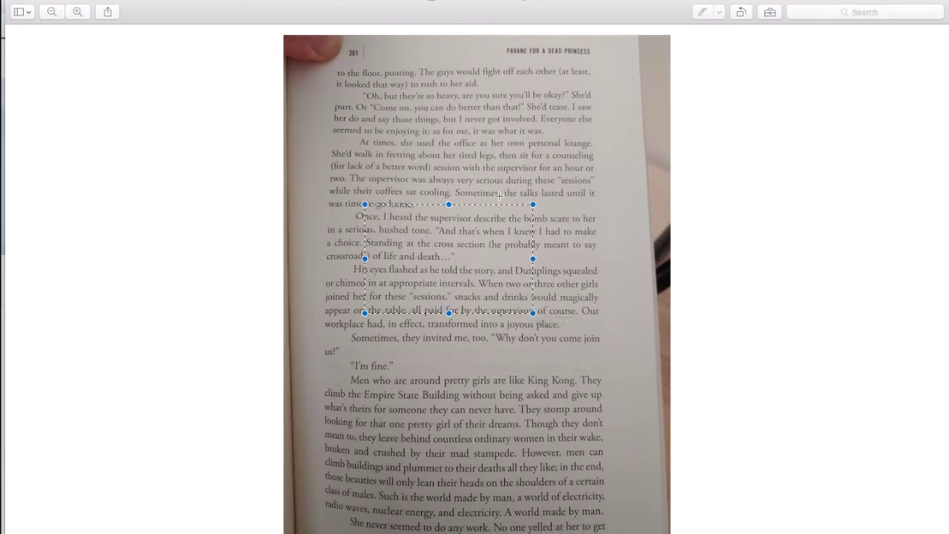
click(500, 195)
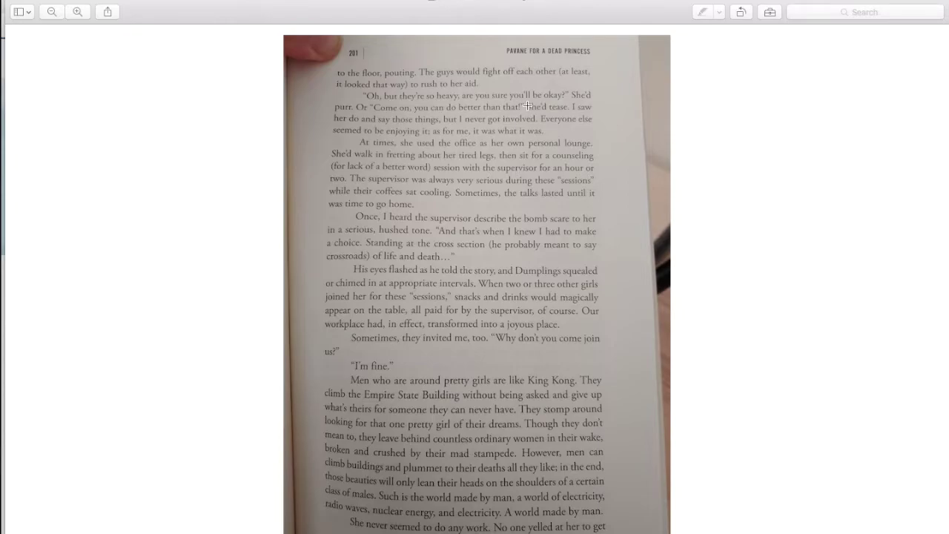
Step: Switch back to Chrome and look over the two OCR sites, onlineocr.net and ocr.space
key(super+Tab)
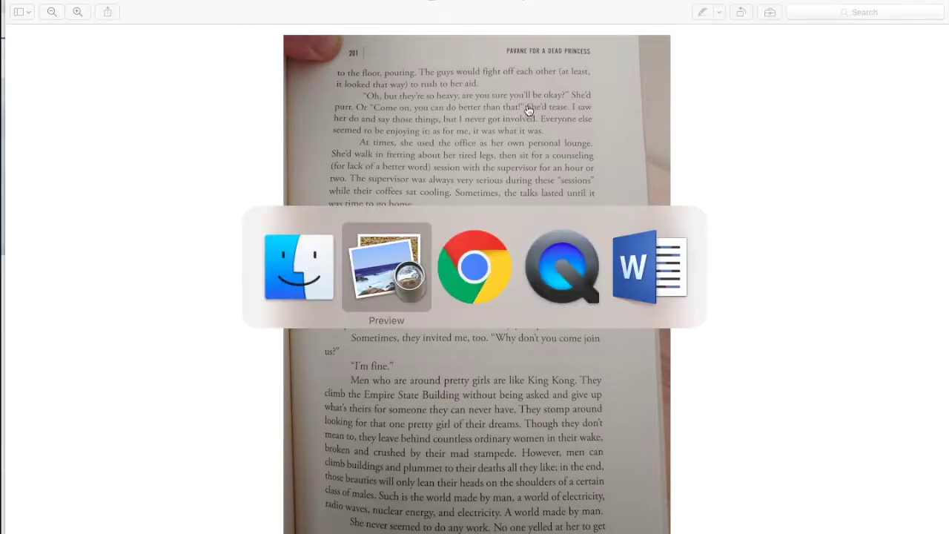
key(super+Tab)
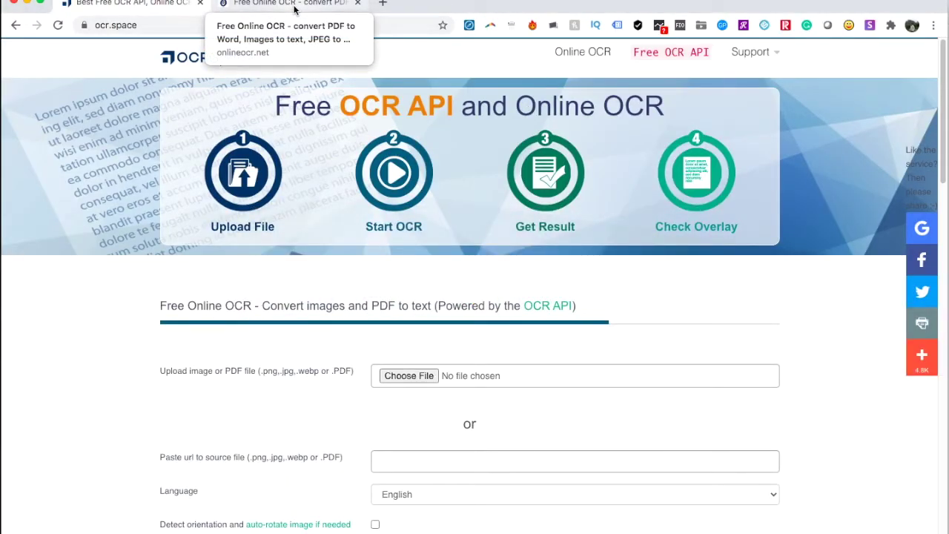
click(294, 5)
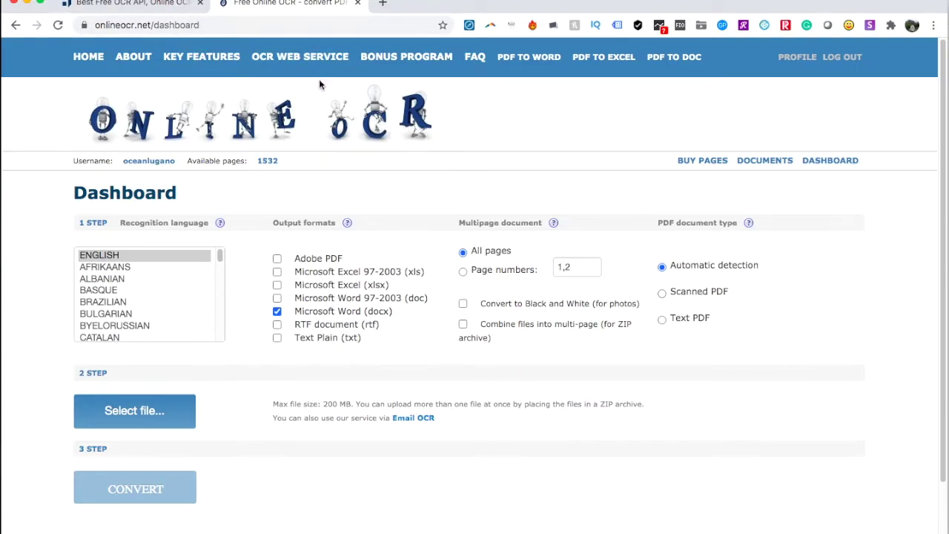
click(184, 9)
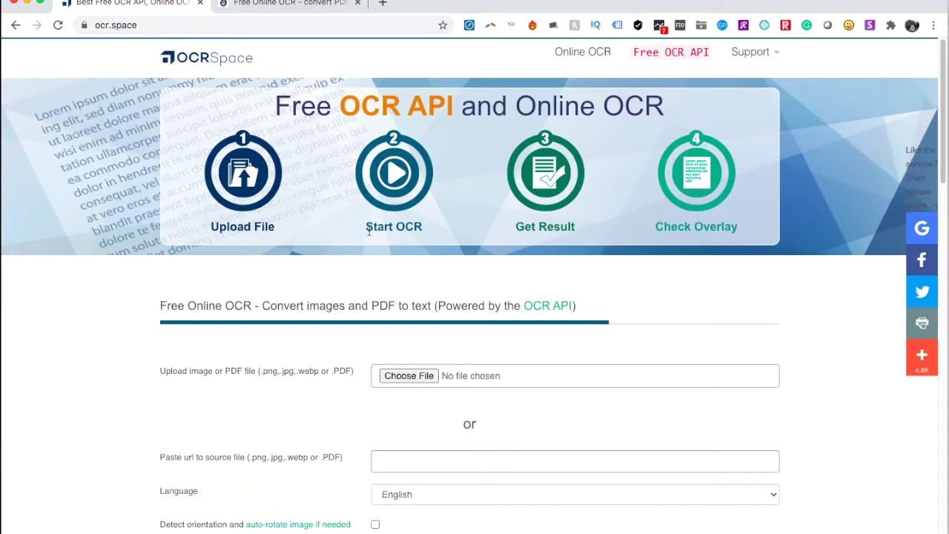
scroll(369, 266, down, 3)
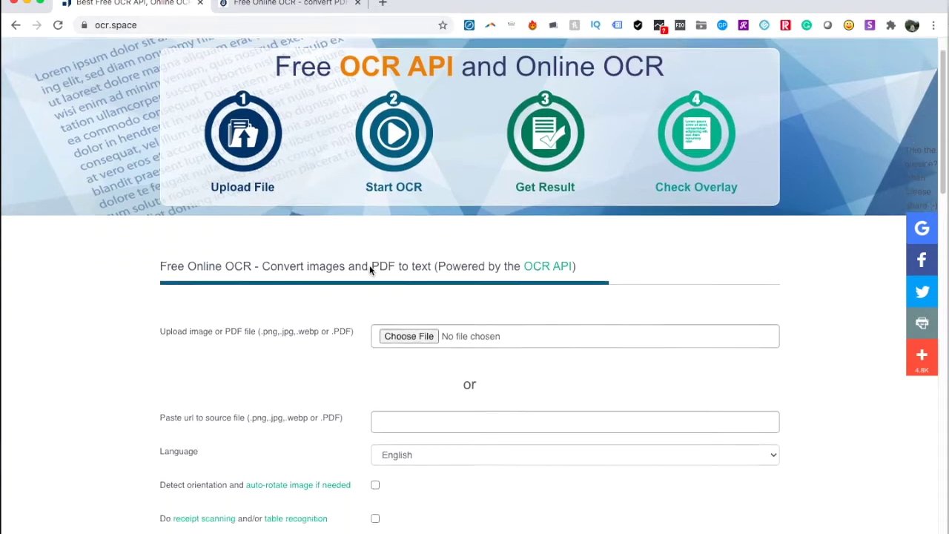
scroll(370, 267, up, 2)
scroll(369, 271, up, 1)
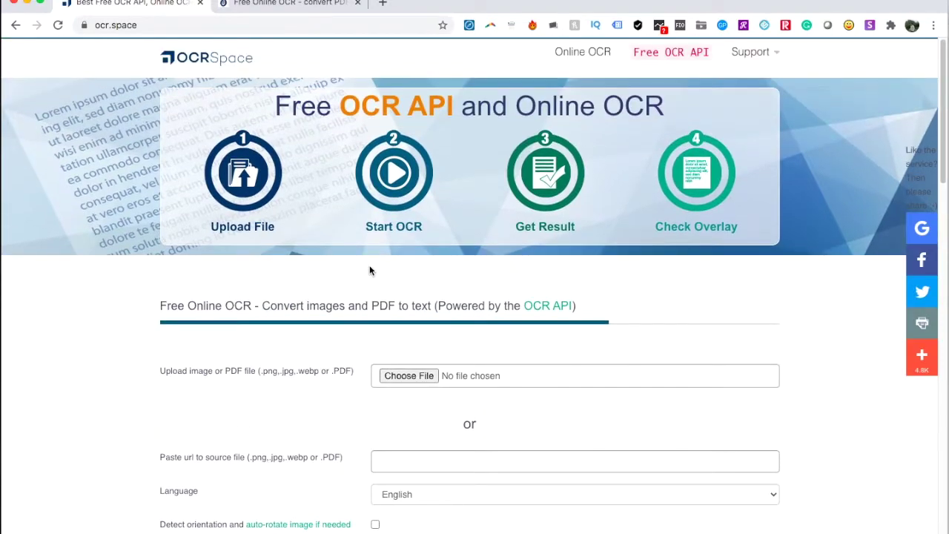
Step: Choose 20201108_120624.jpg from the Desktop as the image to upload on ocr.space
click(407, 376)
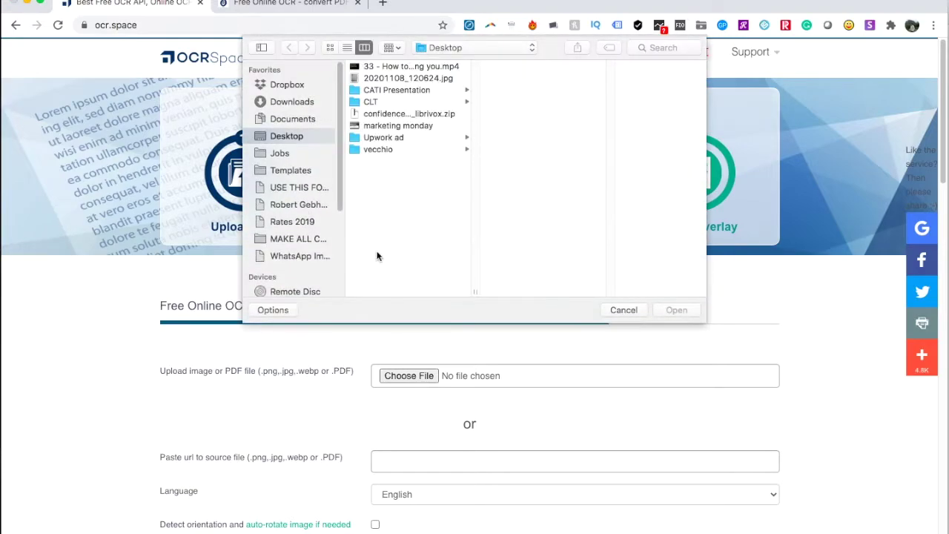
click(381, 80)
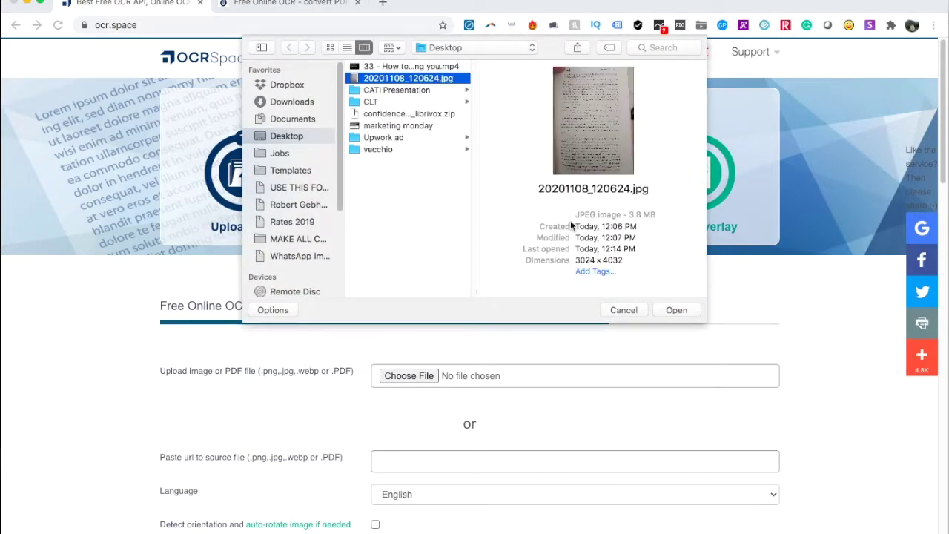
click(676, 312)
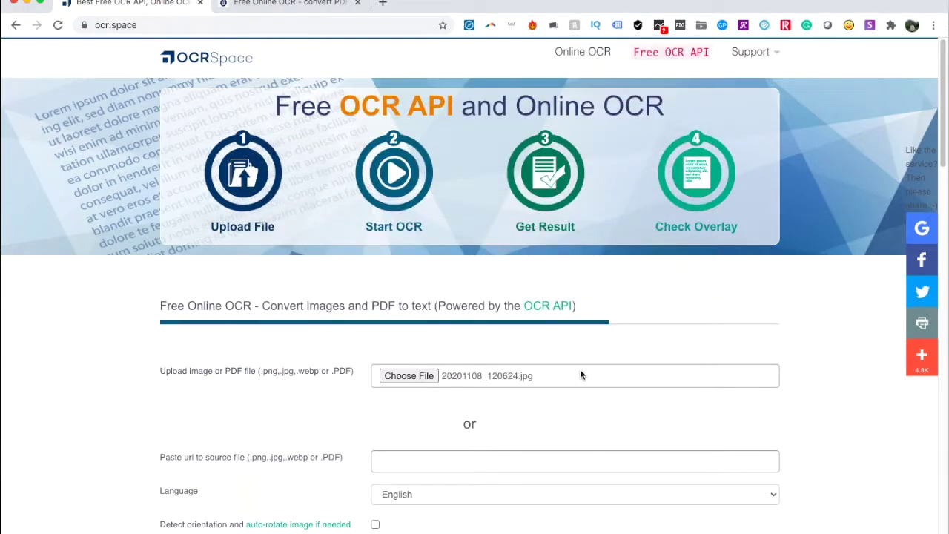
Step: Keep English as the recognition language and start OCR on the uploaded image with the default options
scroll(835, 411, down, 3)
scroll(833, 411, down, 2)
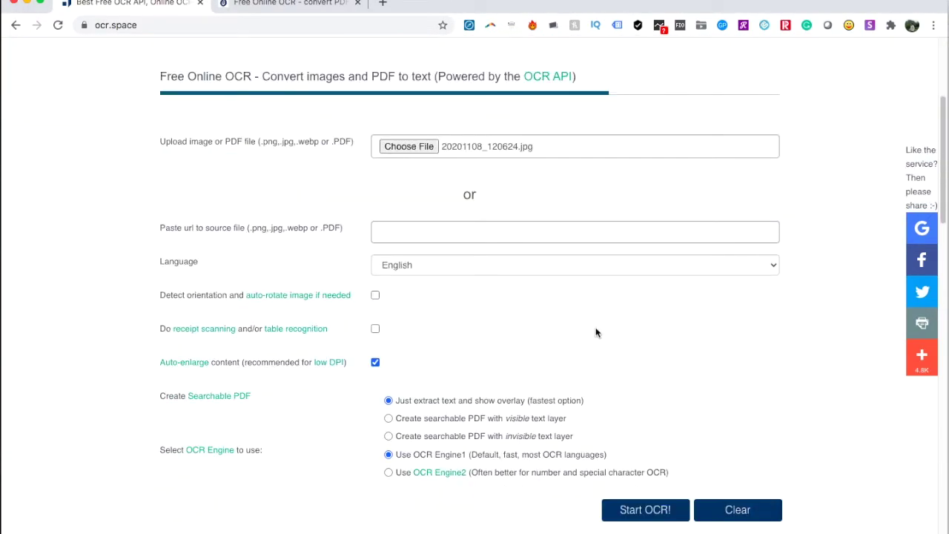
click(452, 269)
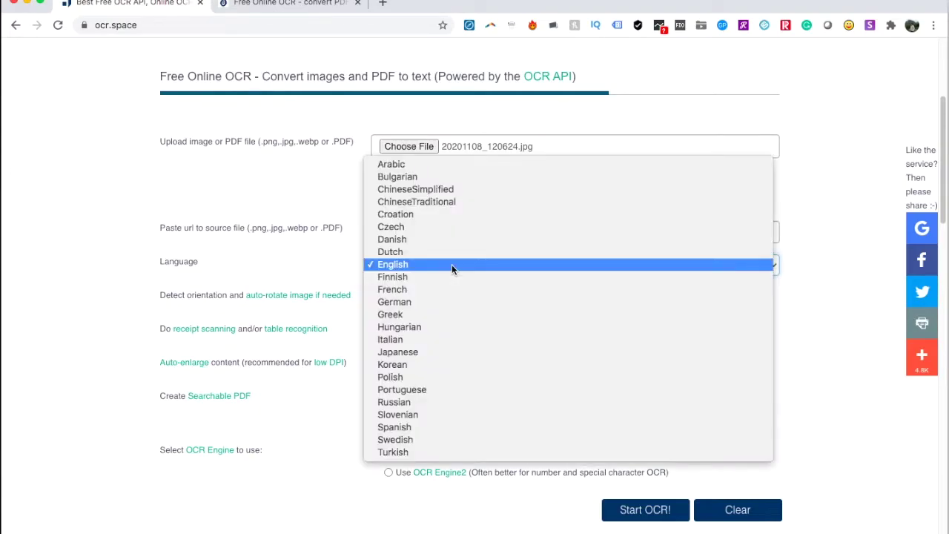
click(452, 264)
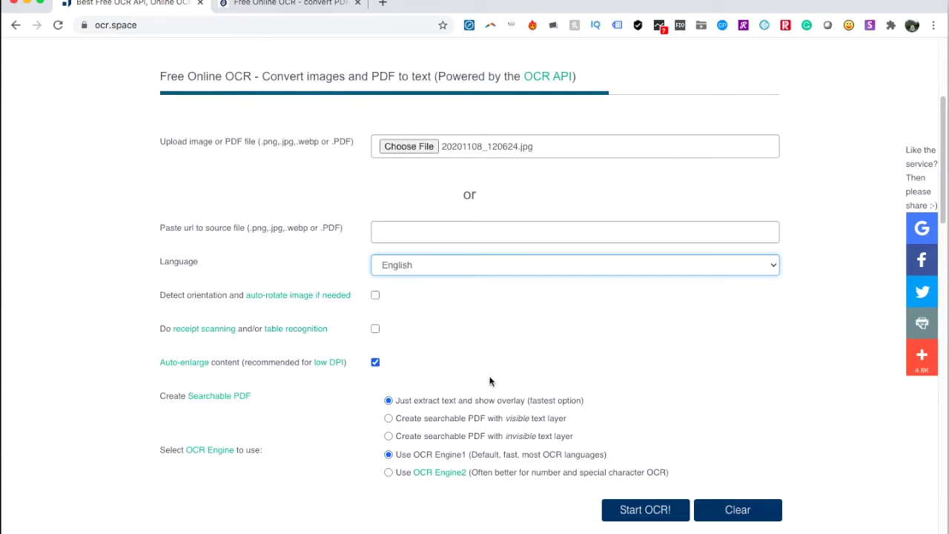
scroll(543, 347, down, 3)
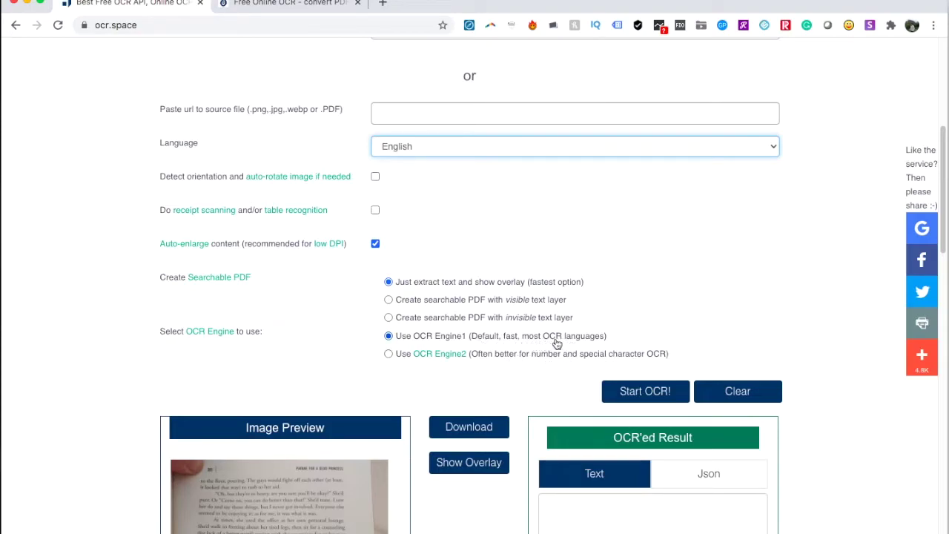
scroll(649, 322, down, 2)
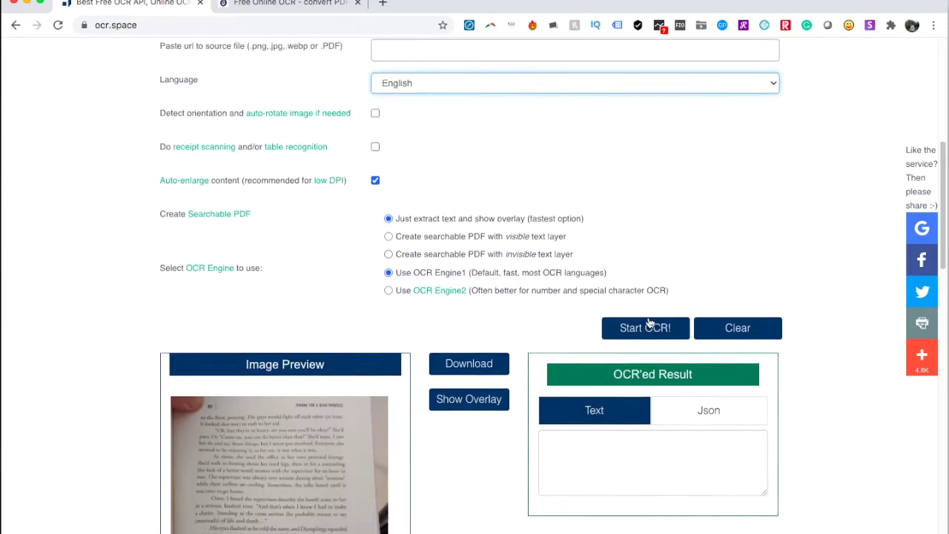
scroll(275, 406, down, 5)
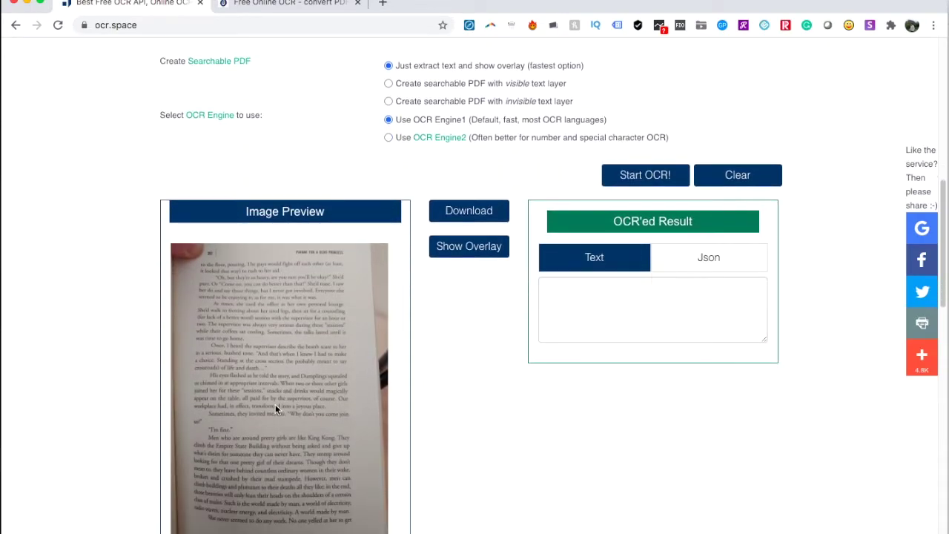
scroll(275, 405, up, 3)
click(635, 261)
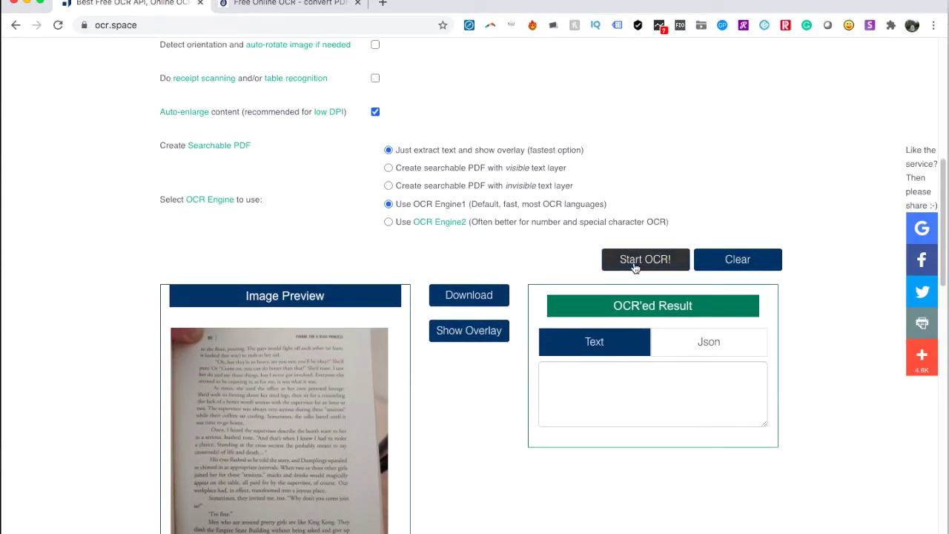
Step: Upload 20201108_120624.jpg from the Desktop on the onlineocr.net dashboard
click(296, 3)
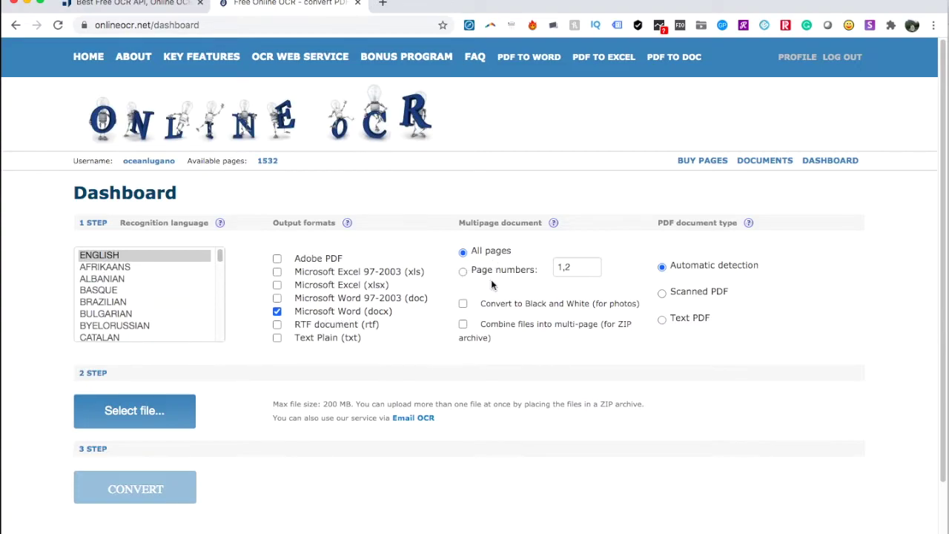
click(151, 413)
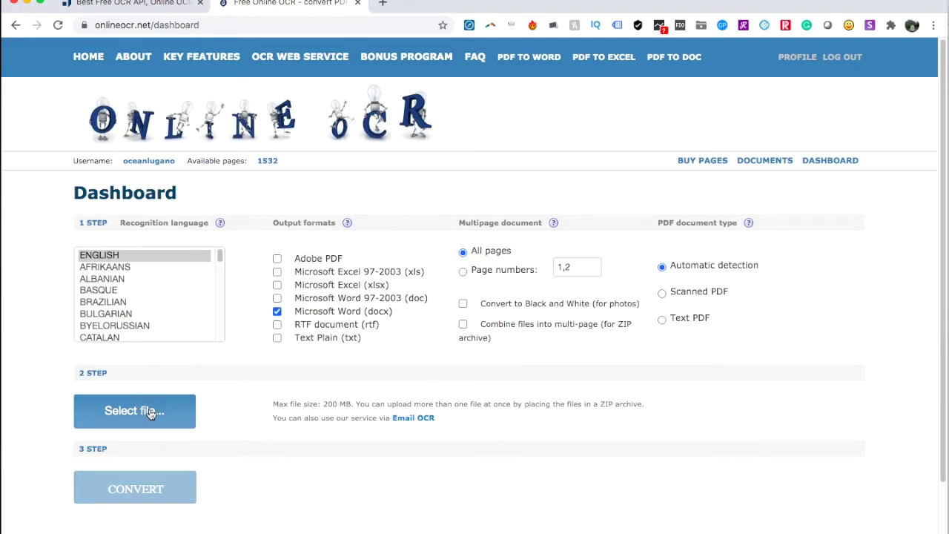
click(397, 79)
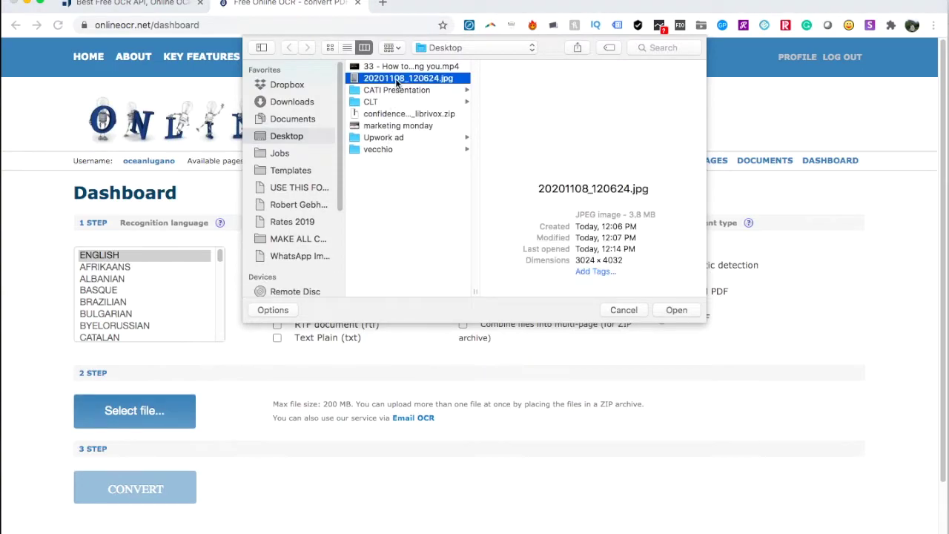
click(671, 311)
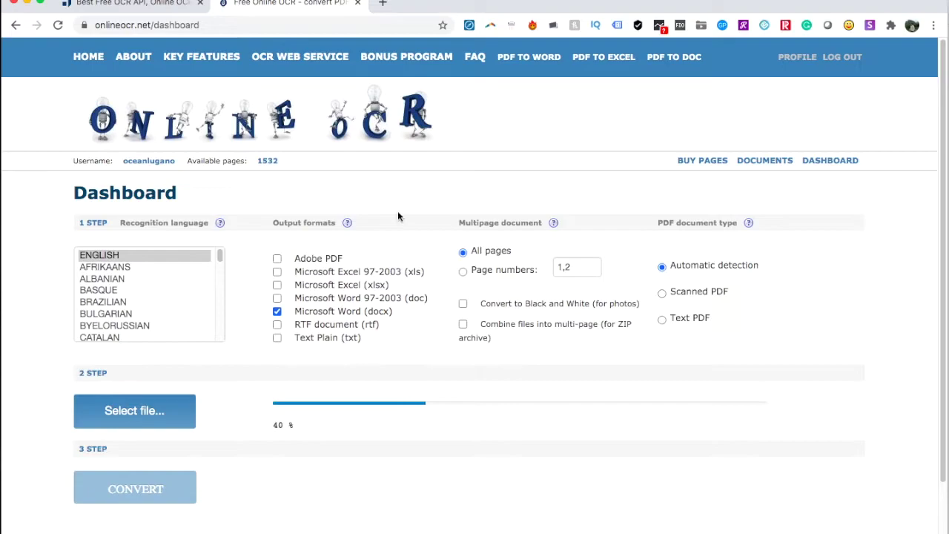
Step: Return to ocr.space and examine the recognized text against the image preview
click(133, 5)
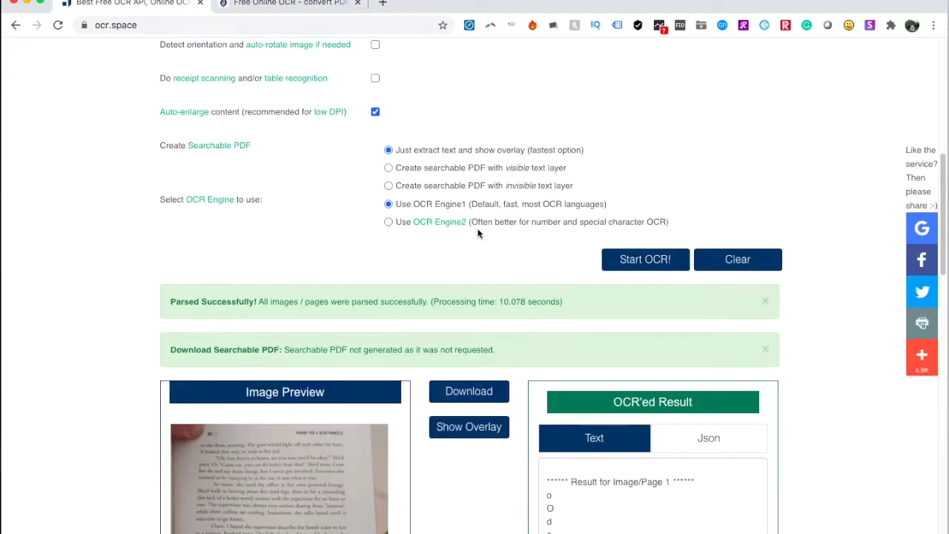
scroll(478, 233, down, 1)
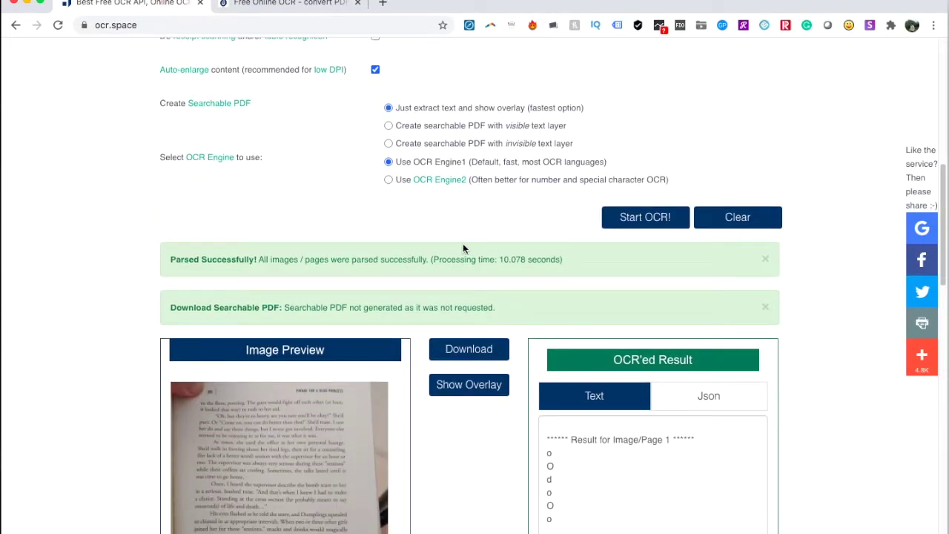
scroll(316, 288, down, 1)
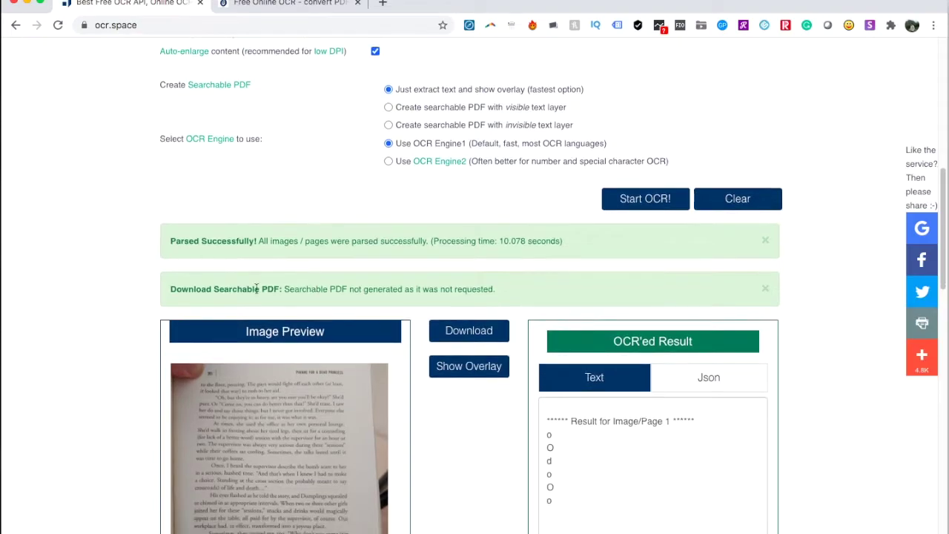
scroll(518, 292, down, 2)
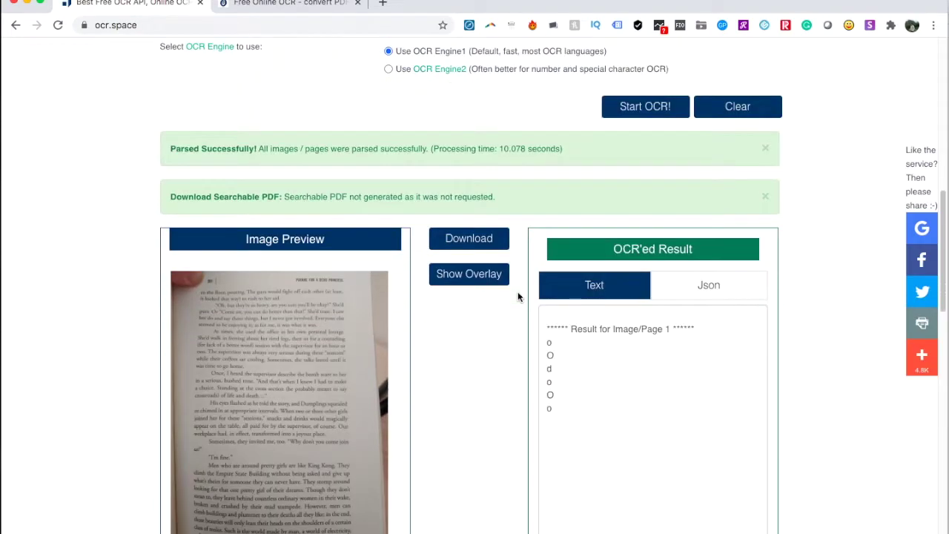
scroll(517, 292, down, 2)
scroll(564, 265, down, 1)
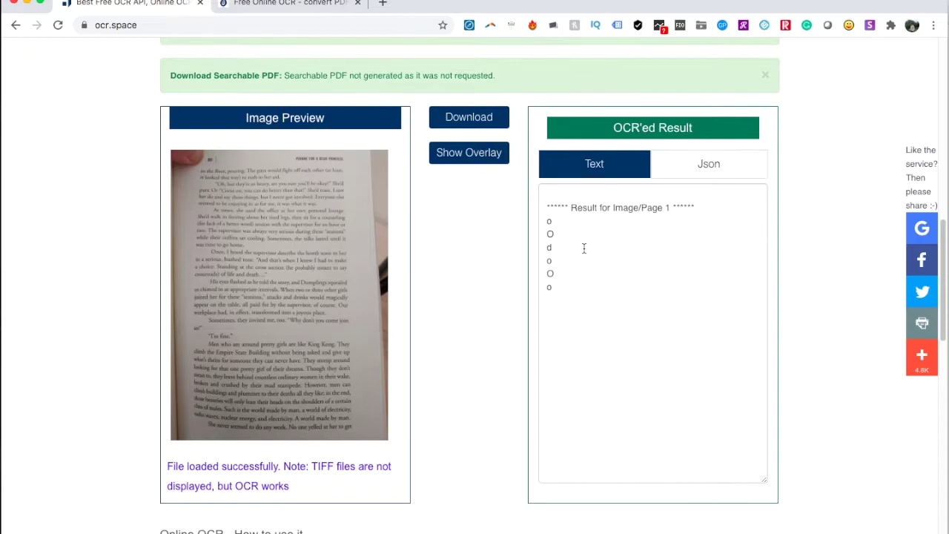
scroll(613, 232, down, 2)
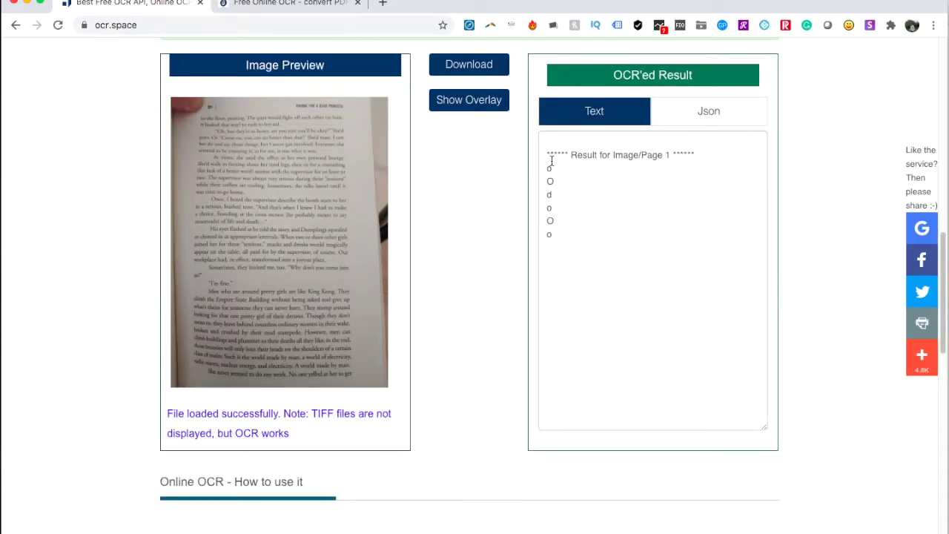
click(588, 243)
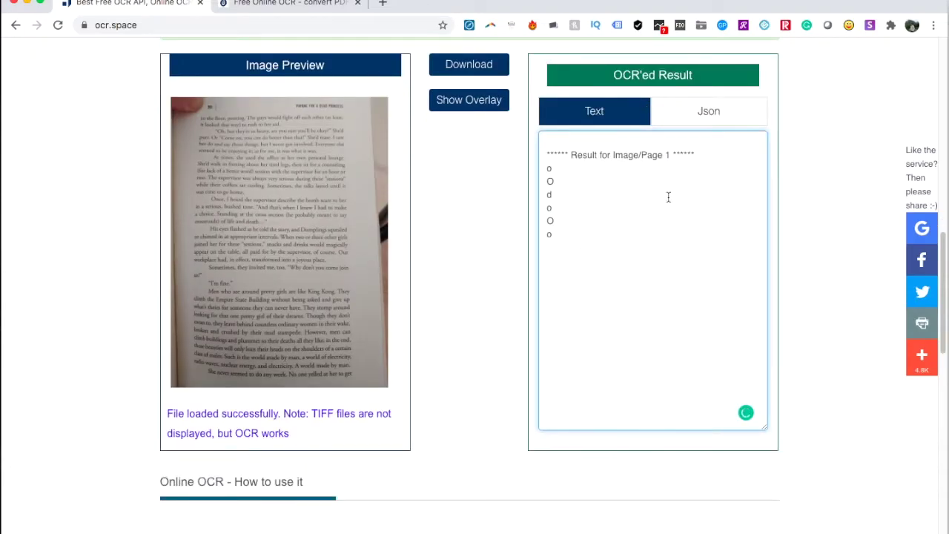
Step: Download the ocr.space result and open the downloaded text file
scroll(670, 197, up, 3)
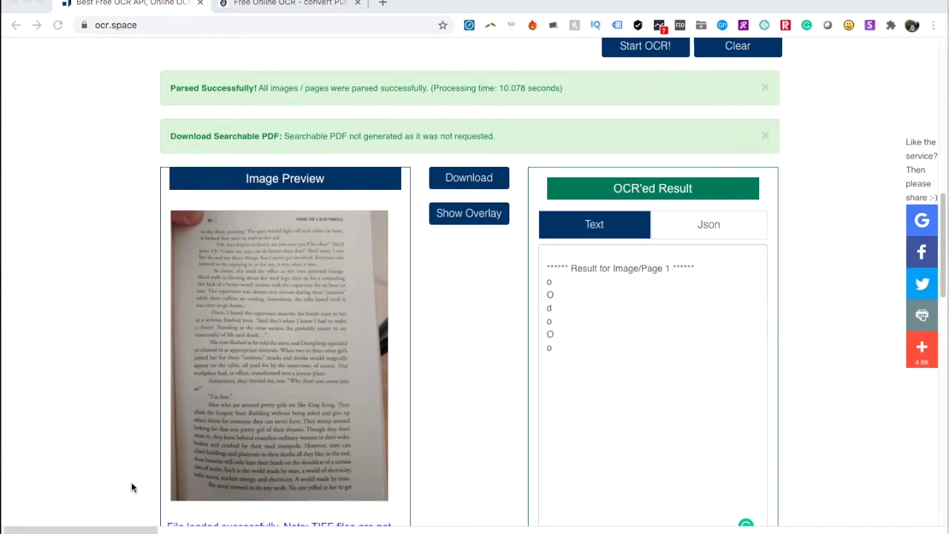
click(111, 529)
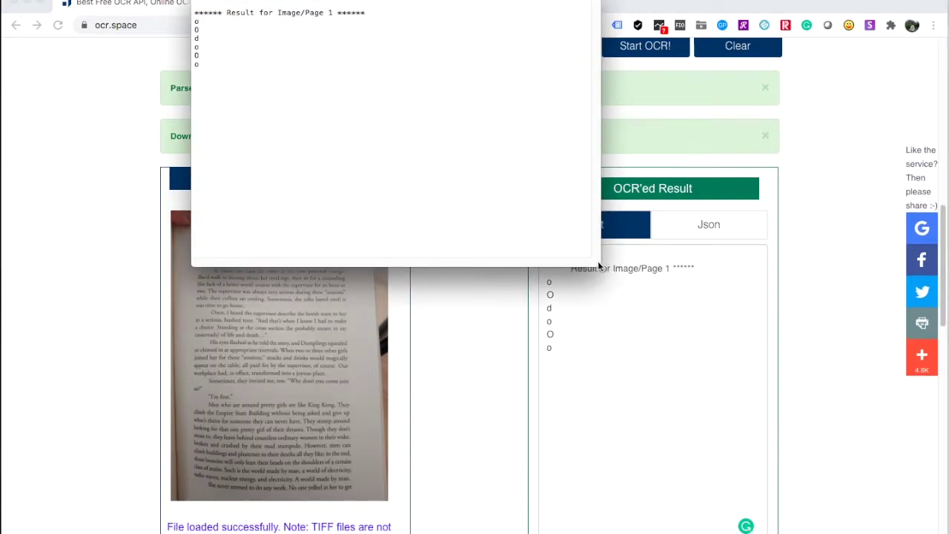
Step: Enlarge the downloaded text file to check its contents, close it and review the ocr.space result beside the image preview
drag(600, 265, 679, 533)
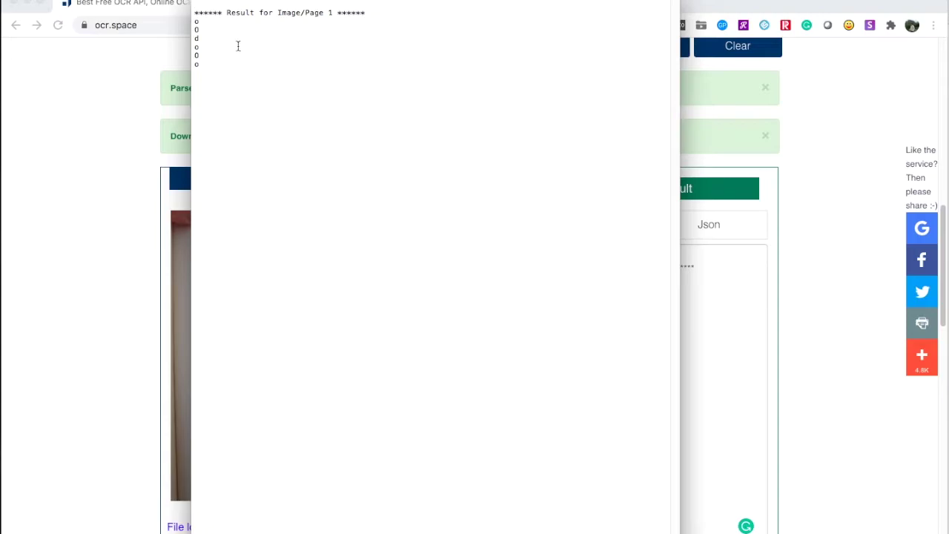
click(200, 2)
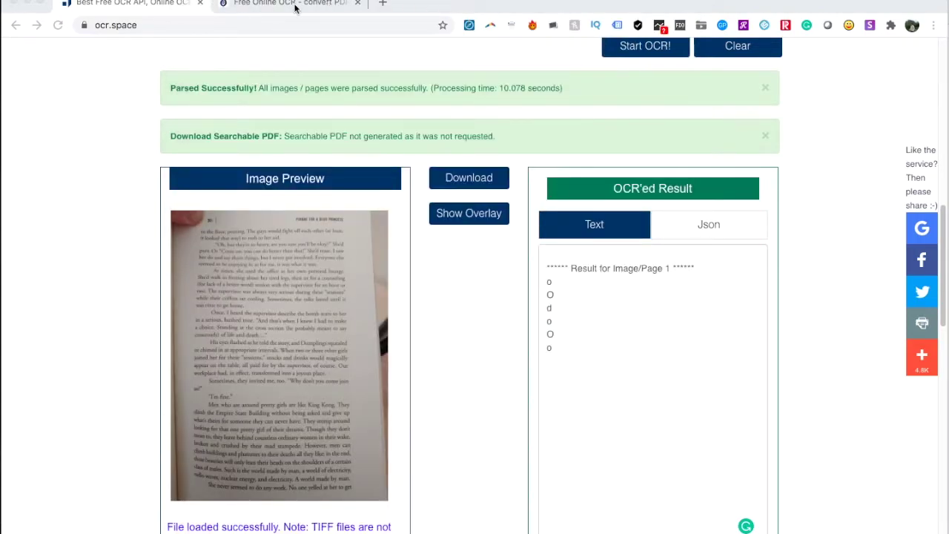
scroll(320, 389, down, 3)
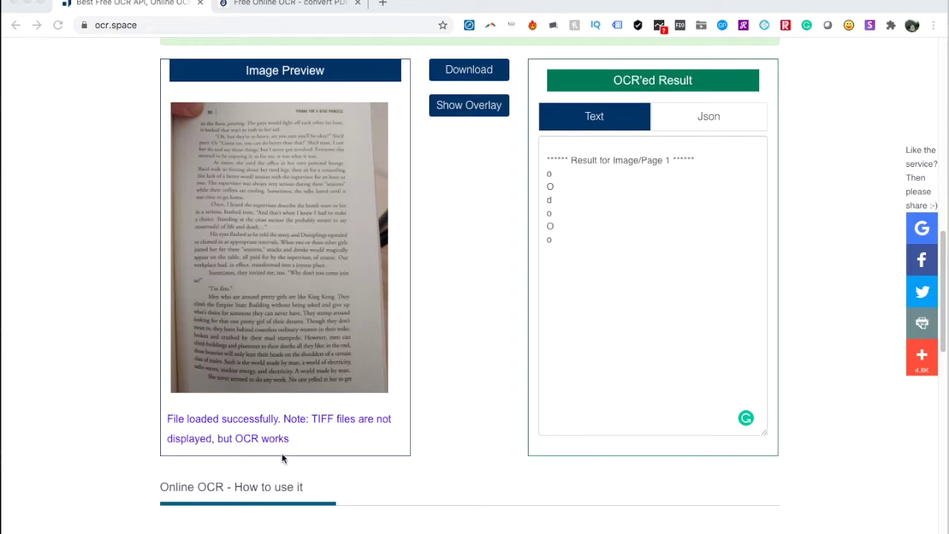
scroll(319, 388, up, 5)
scroll(717, 385, down, 3)
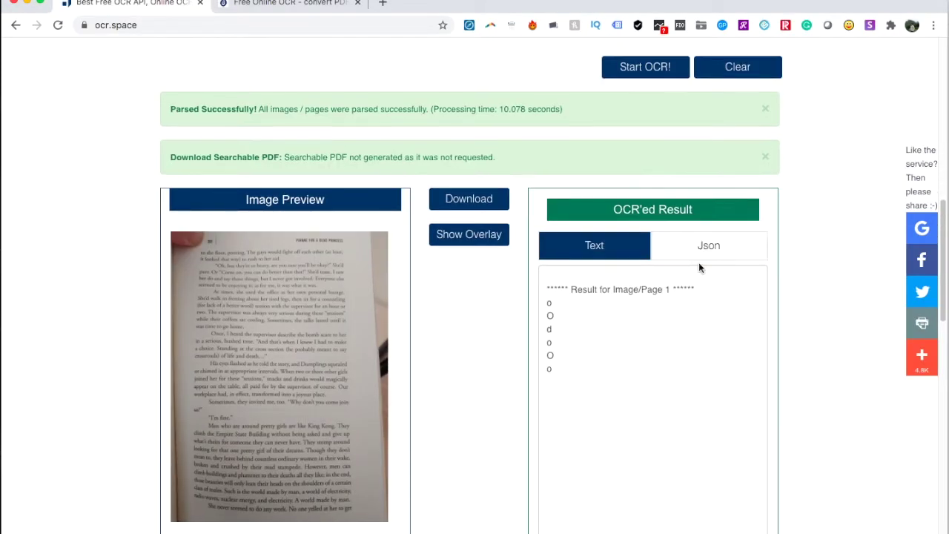
Step: Show the JSON version of the ocr.space result and examine it through to the end
click(700, 252)
scroll(705, 316, down, 5)
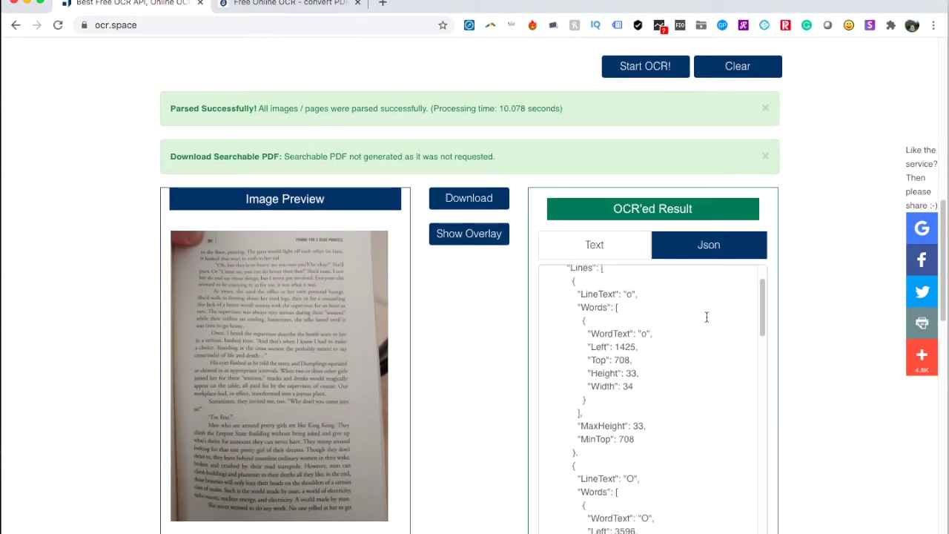
scroll(888, 408, down, 1)
scroll(731, 369, down, 10)
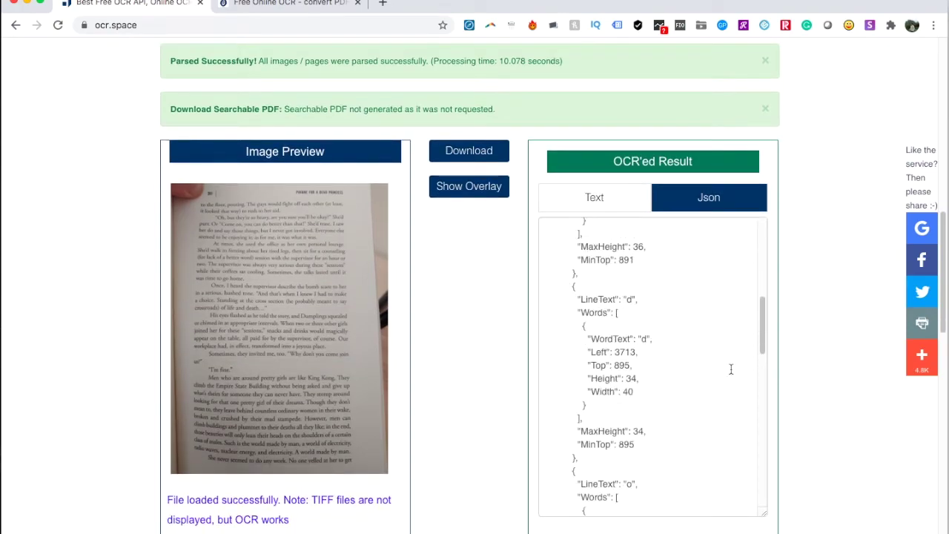
scroll(731, 369, down, 1)
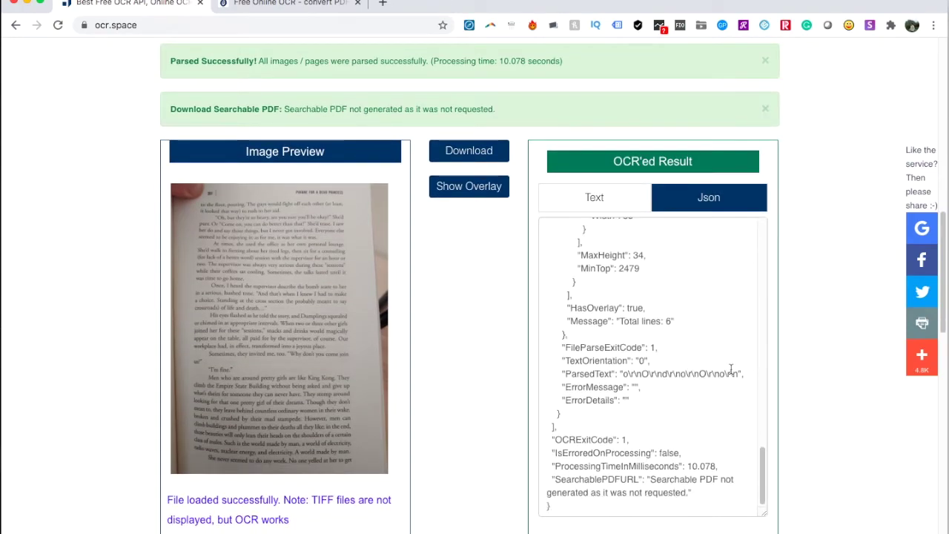
scroll(731, 369, up, 15)
Step: On onlineocr.net, convert the uploaded 20201108_120624.jpg to Microsoft Word (docx) and open the output file
click(312, 6)
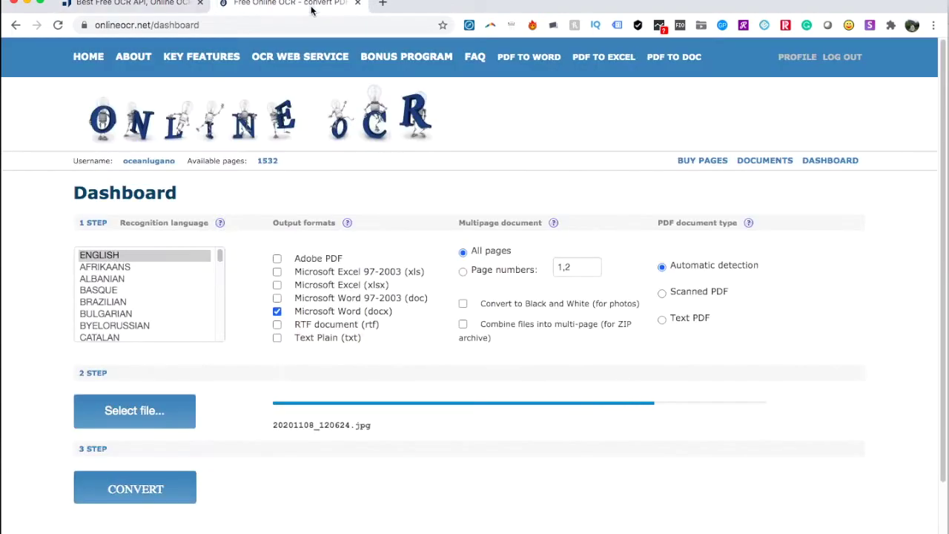
click(136, 498)
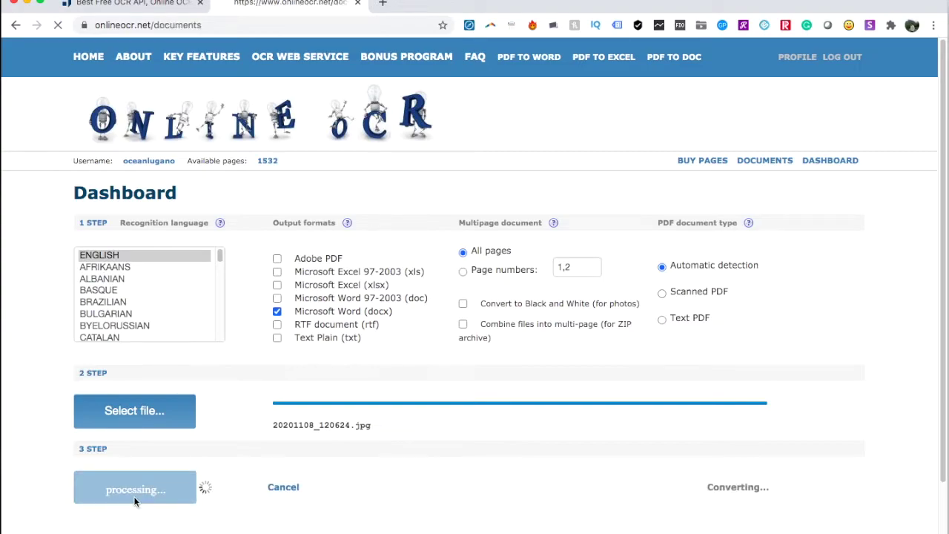
click(186, 367)
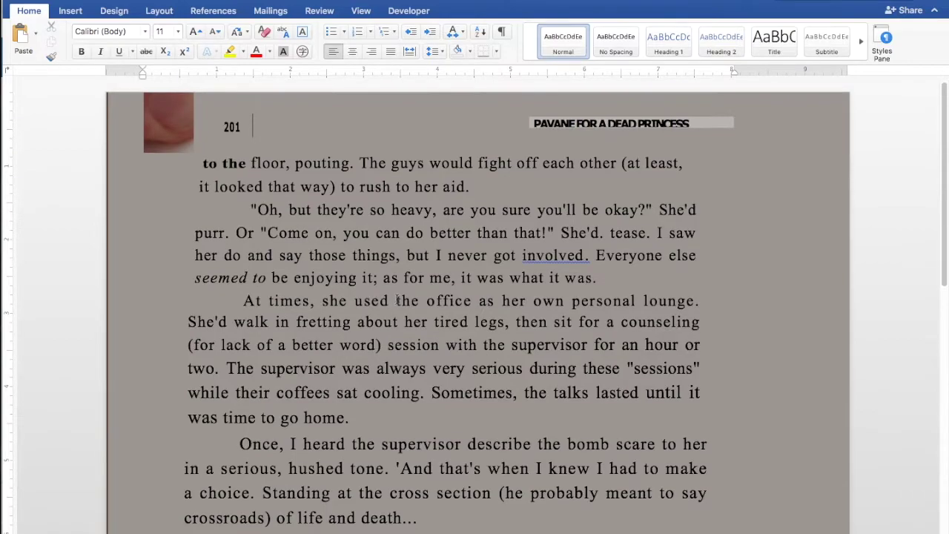
Step: Examine the thumb picture and the recognized paragraphs in the converted Word document
click(175, 120)
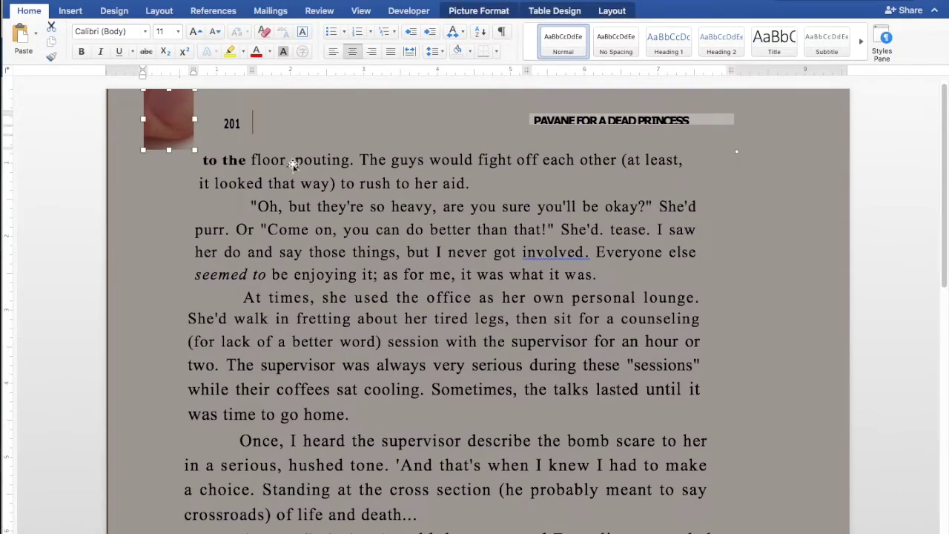
scroll(322, 195, down, 3)
scroll(323, 195, down, 15)
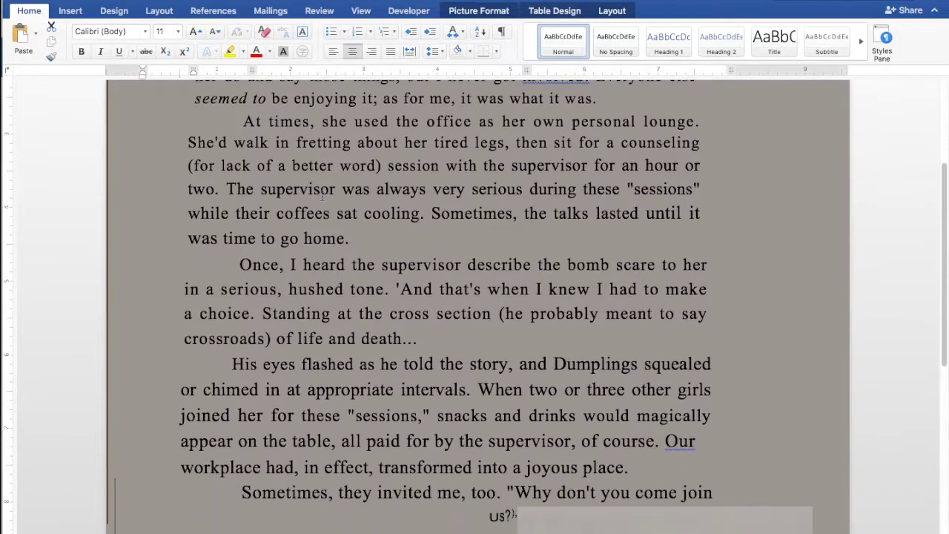
scroll(323, 197, down, 1)
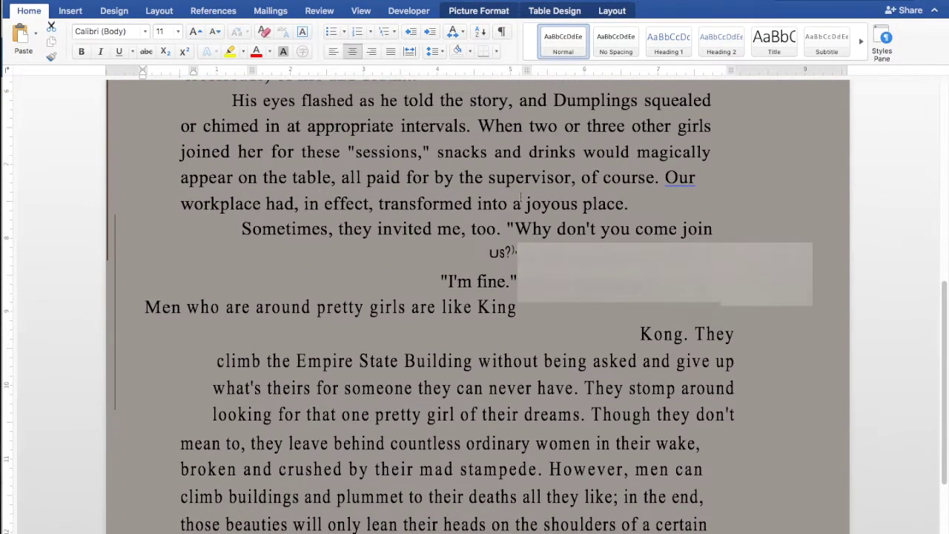
Step: Compare the passage around the grey picture beside "I'm fine." with the original page photo in Preview
click(603, 270)
key(super+Tab)
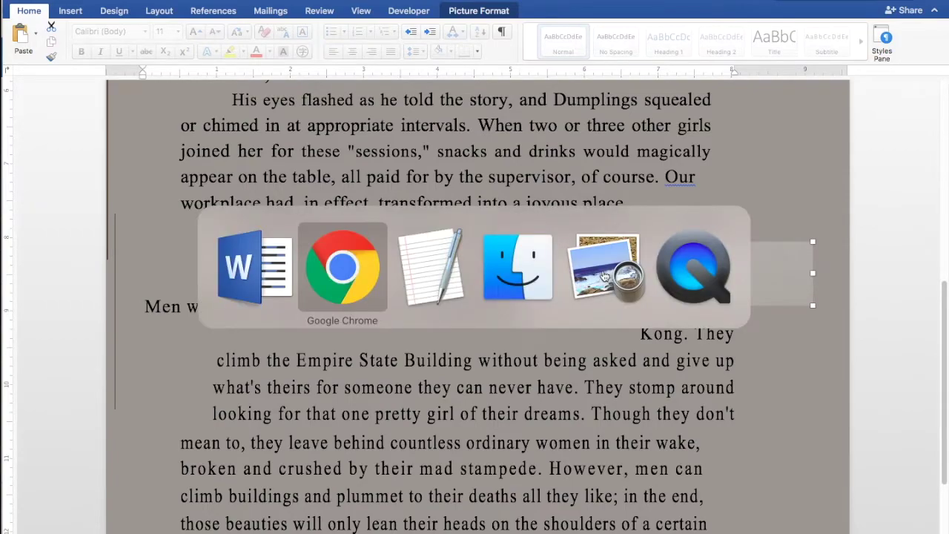
key(super+Tab)
key(super+Tab)
key(super+Tab)
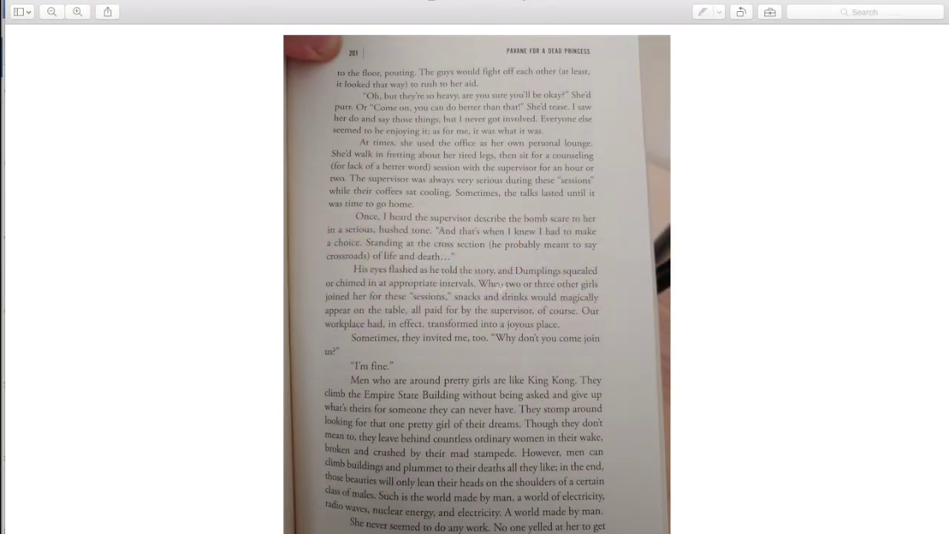
key(super+Tab)
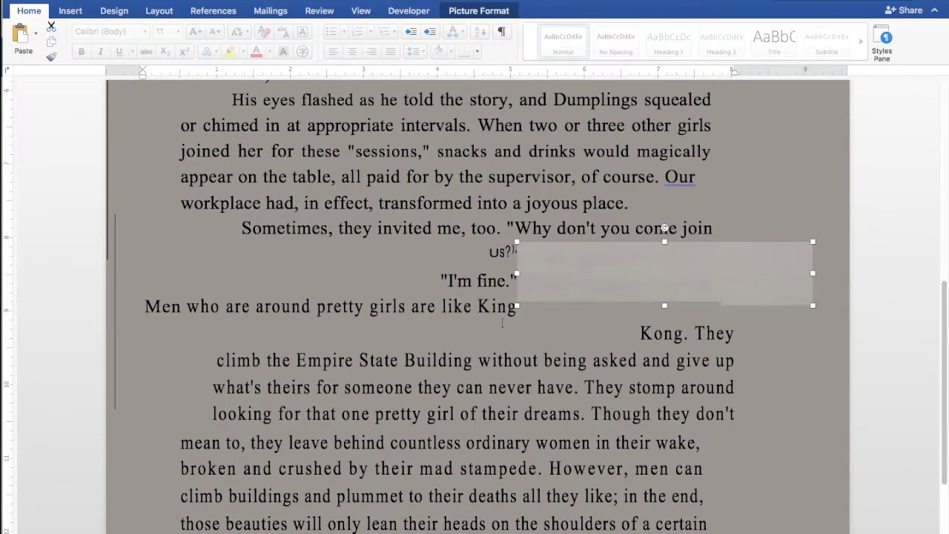
key(super+Tab)
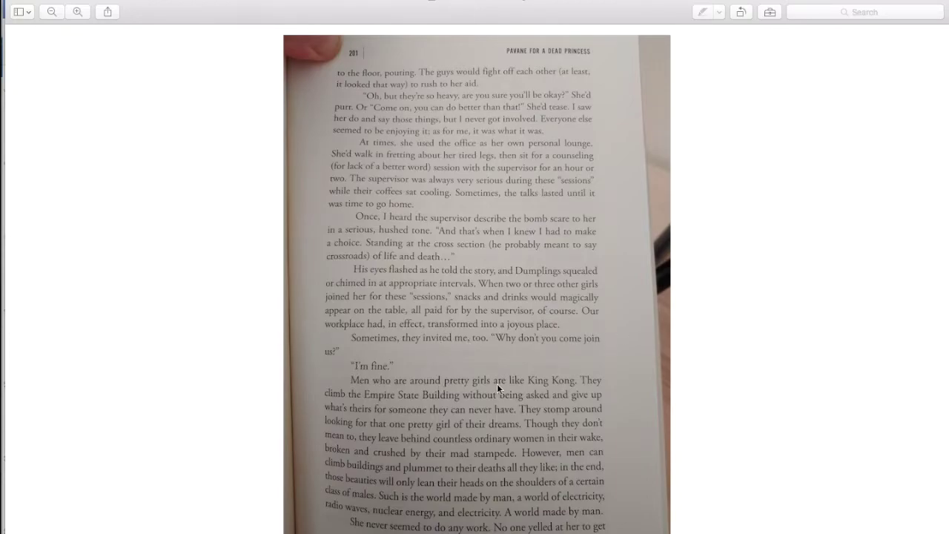
key(super+Tab)
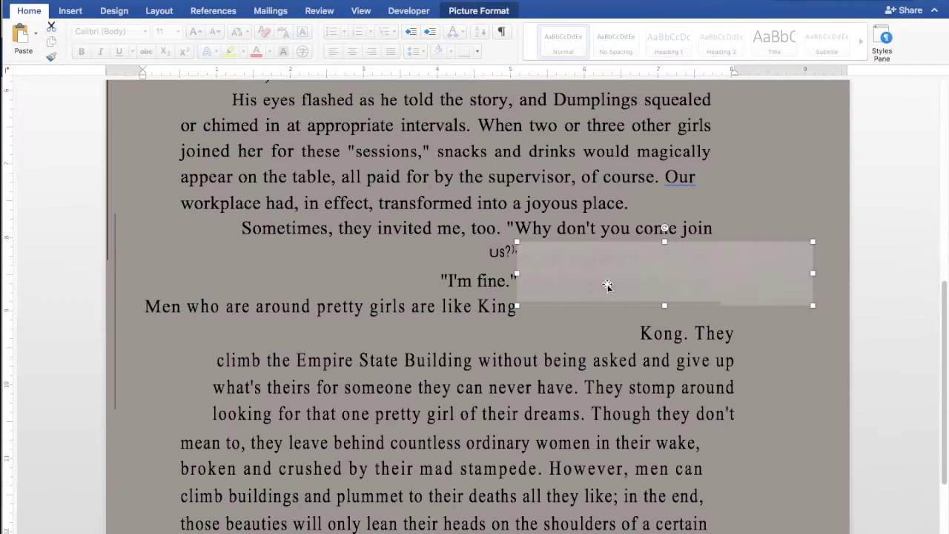
Step: Delete the grey picture beside "I'm fine." and check the surrounding lines against the original photo
drag(606, 280, 615, 277)
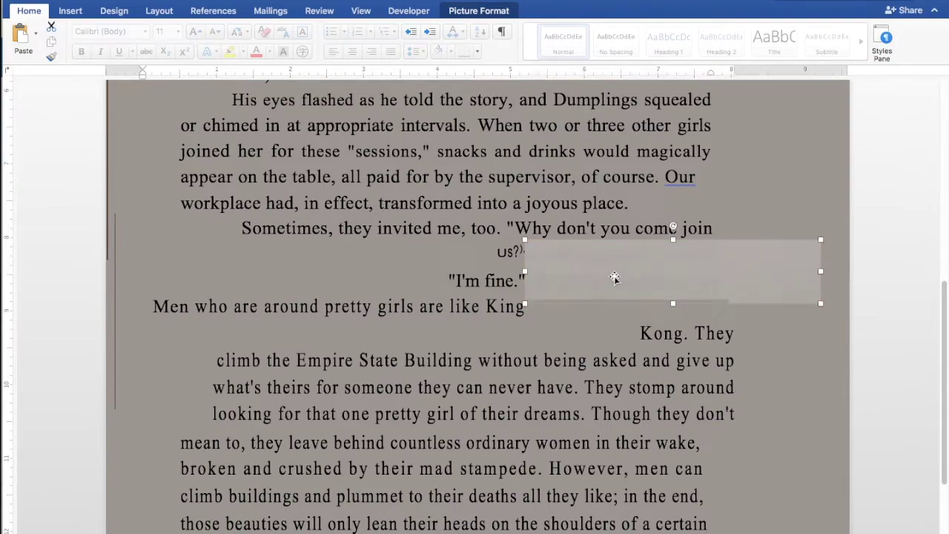
key(Delete)
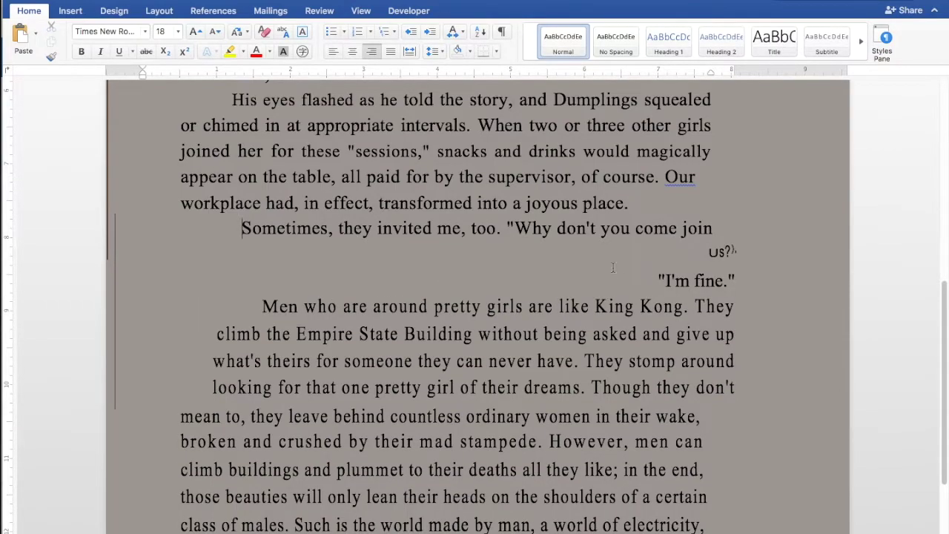
key(super+Tab)
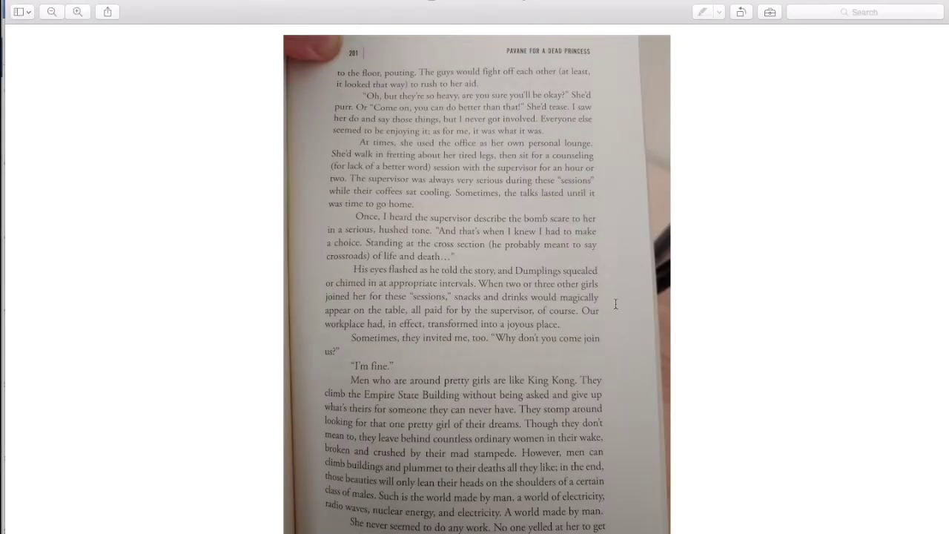
key(super+Tab)
click(698, 252)
drag(698, 252, 738, 335)
click(723, 356)
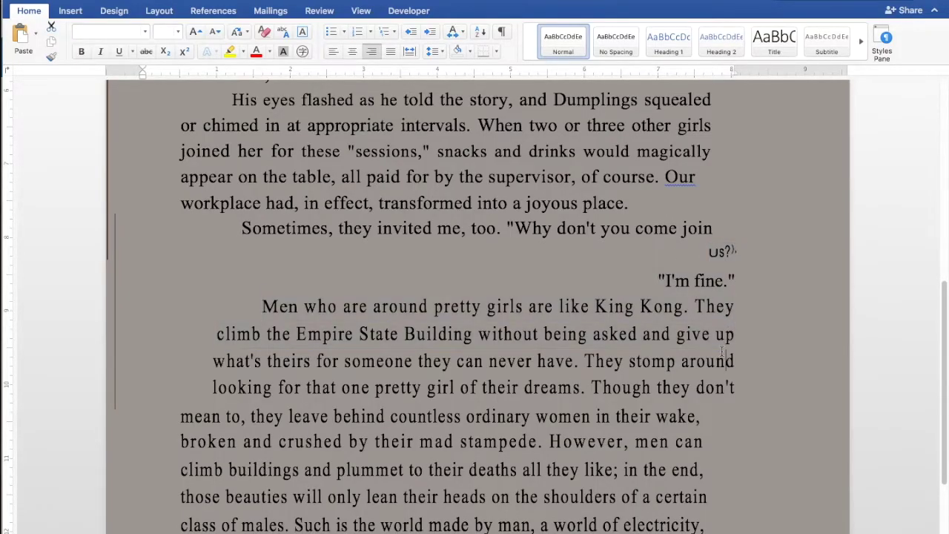
Step: Delete the grey-brown background picture behind the page text and look over the document
scroll(723, 356, down, 3)
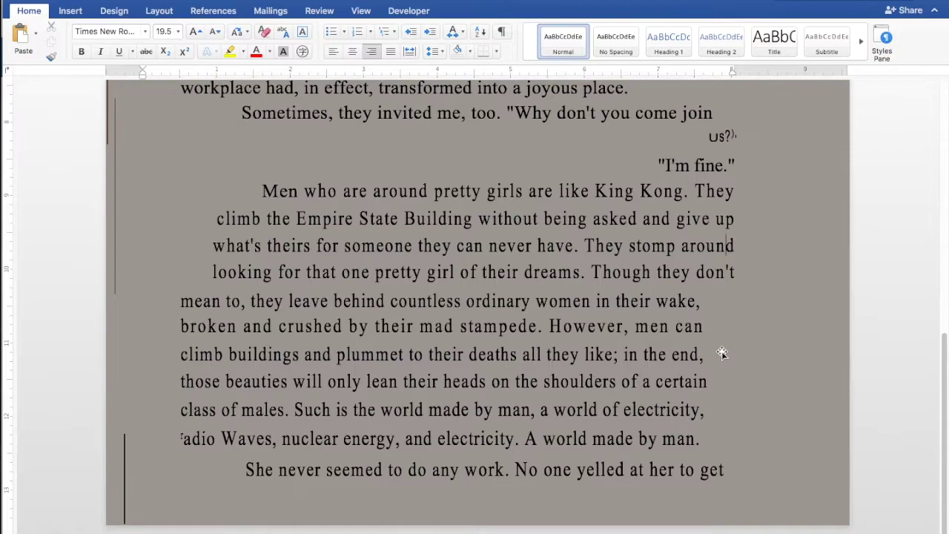
scroll(703, 381, up, 7)
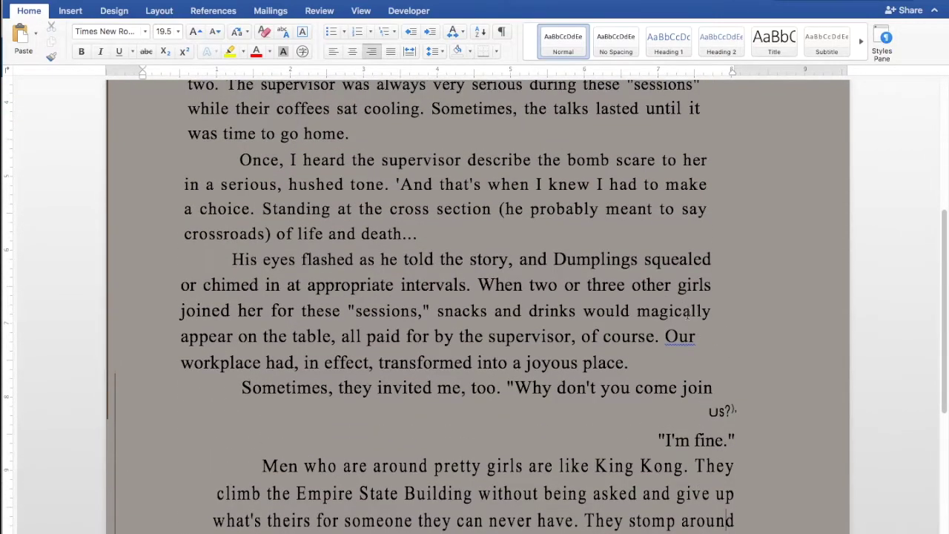
click(694, 336)
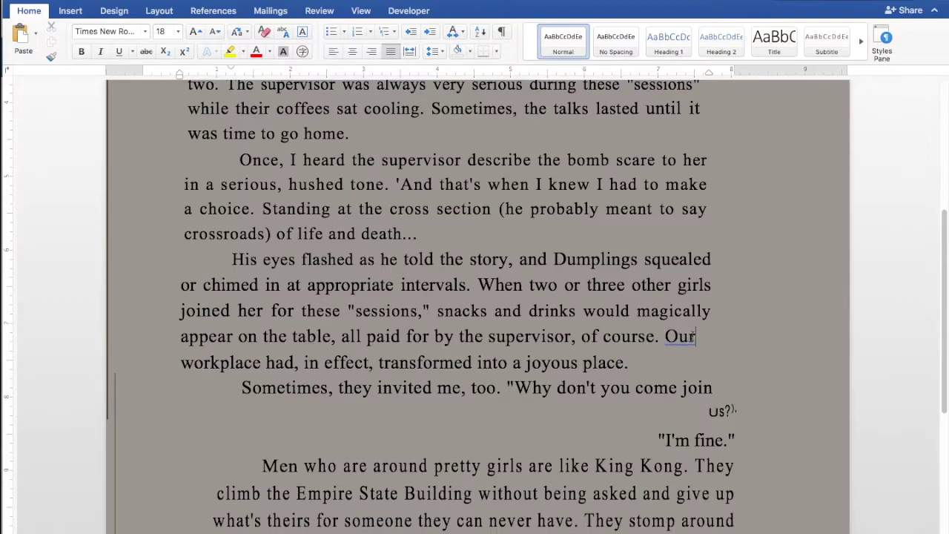
scroll(695, 336, up, 7)
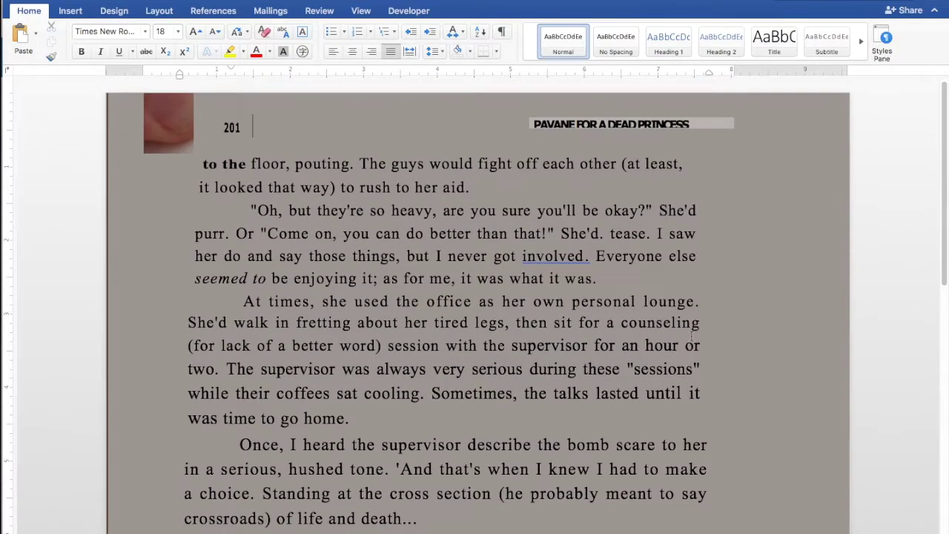
click(766, 214)
key(Delete)
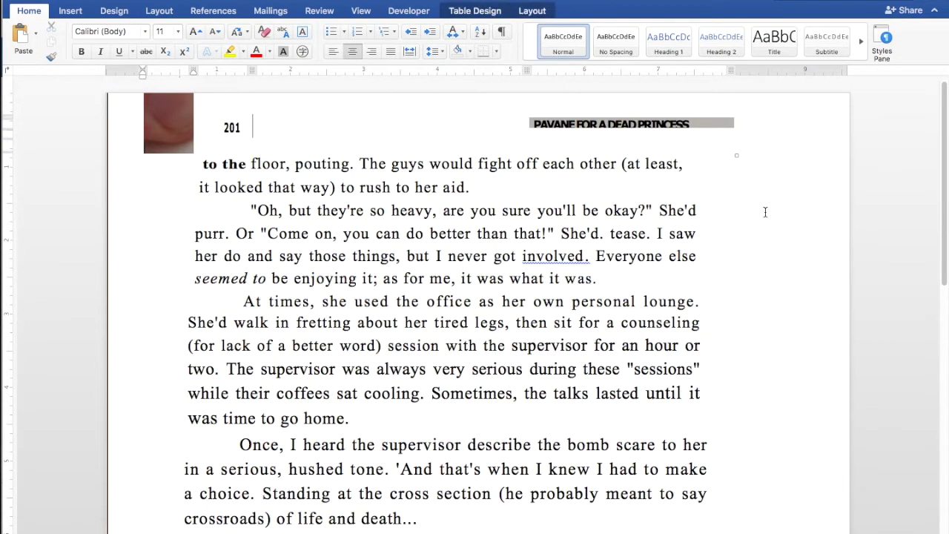
scroll(601, 233, down, 13)
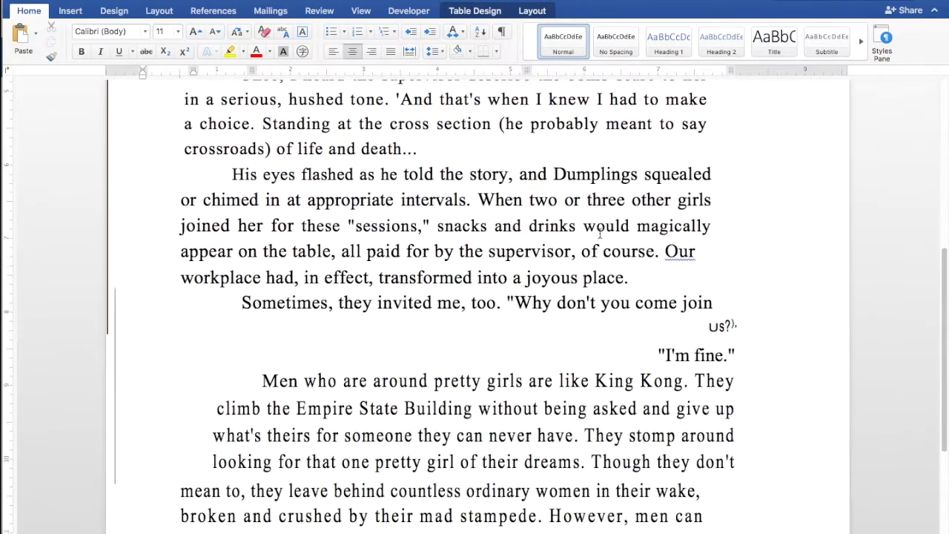
scroll(601, 234, up, 13)
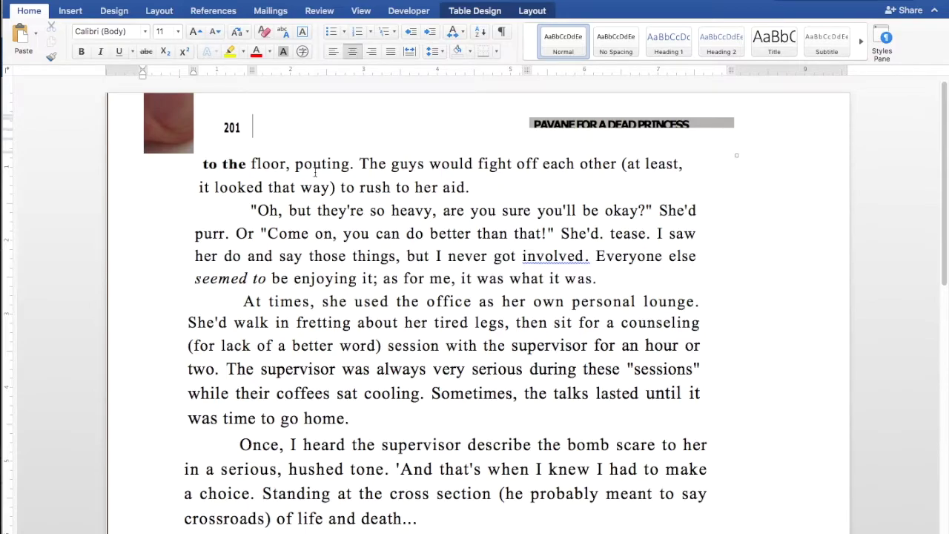
Step: Copy the text from "to the floor" through "of life and death..." into a new blank document as unformatted text
drag(203, 164, 550, 513)
click(419, 471)
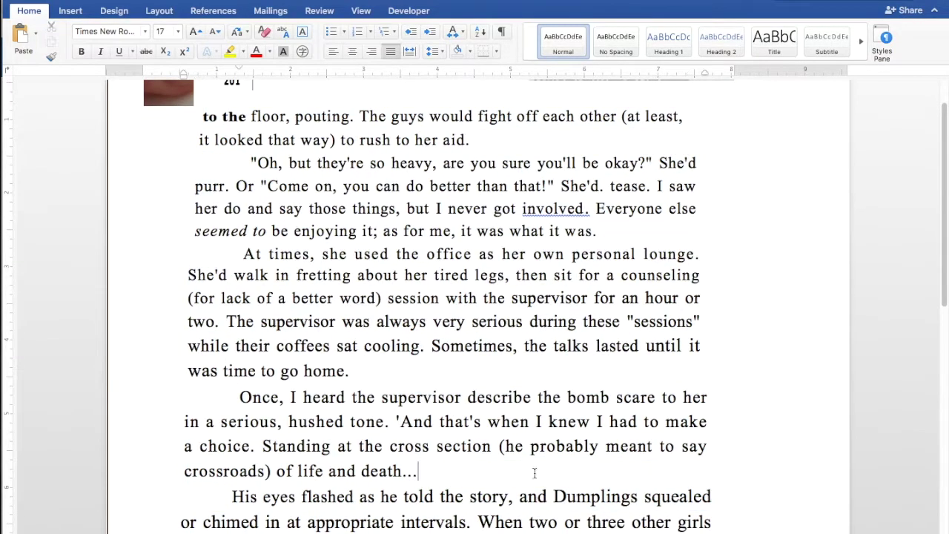
drag(418, 471, 191, 123)
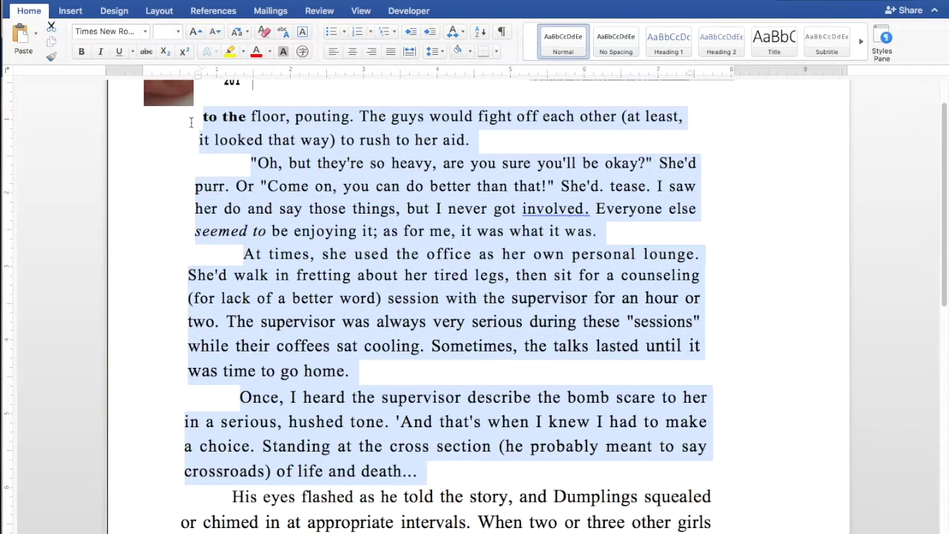
key(super+n)
right_click(250, 167)
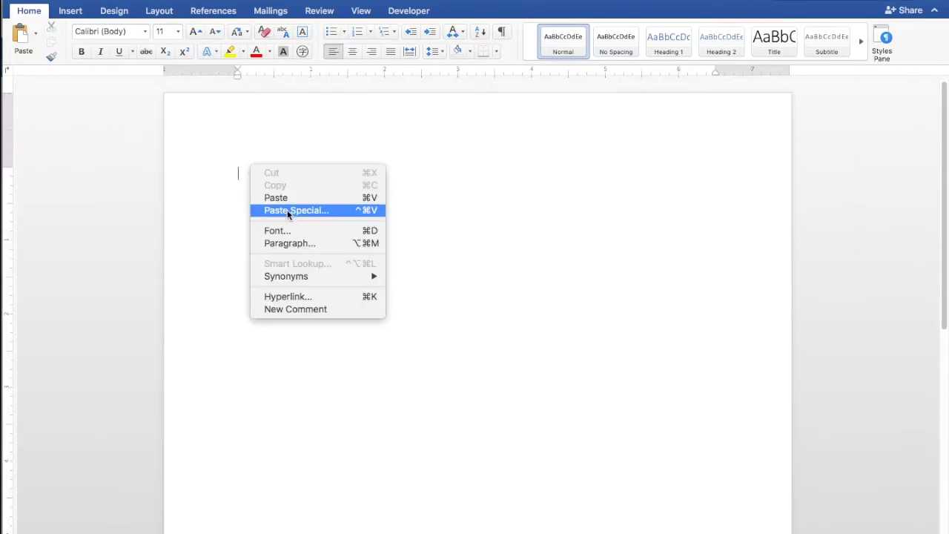
click(287, 210)
click(375, 190)
click(616, 360)
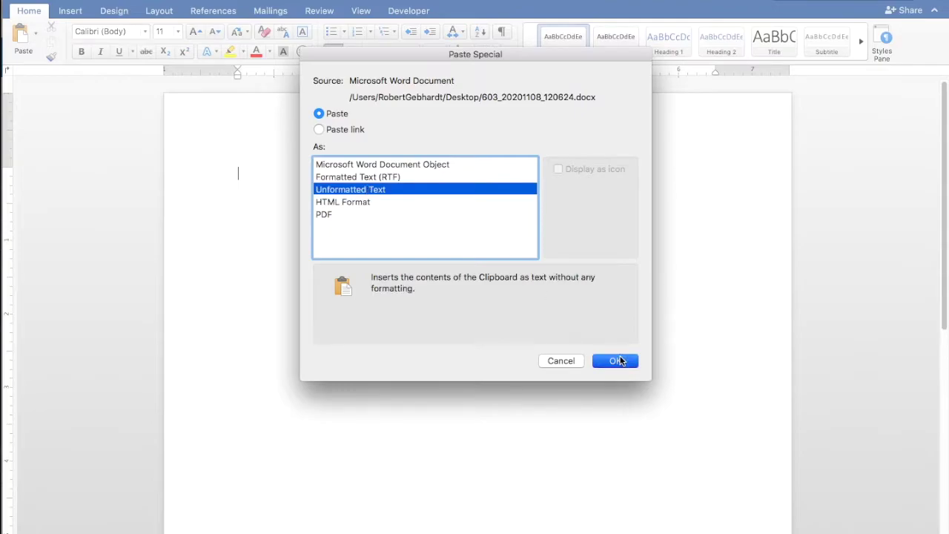
Step: Return to the converted Word document to view it, then switch to the onlineocr.net documents page in Chrome
key(super+grave)
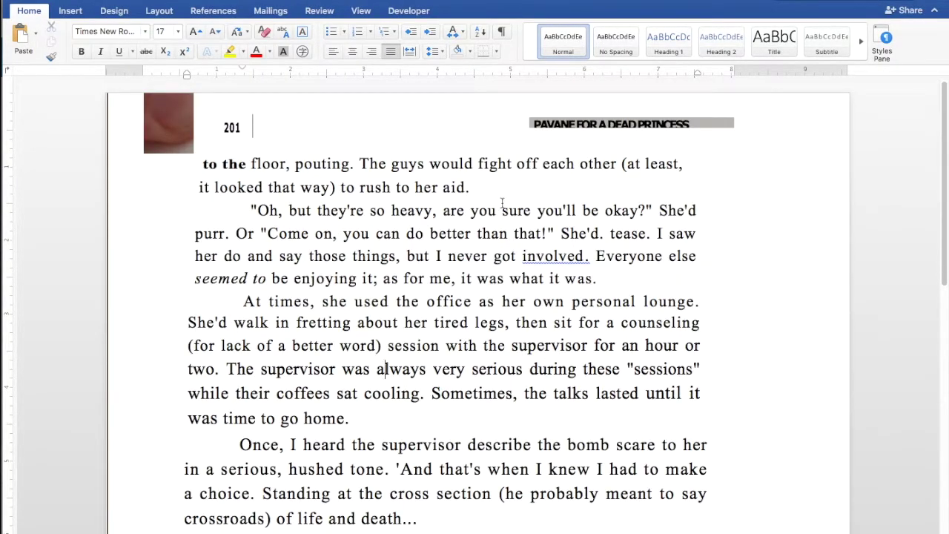
key(super+Tab)
key(super+Tab)
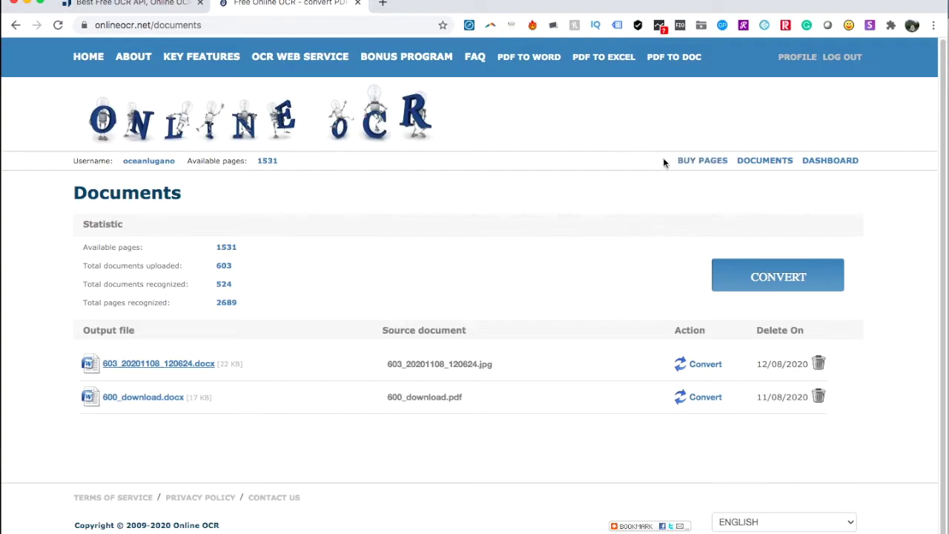
Step: Open the onlineocr.net page for buying pages and review the package prices, per-page costs and the account's available pages
click(702, 163)
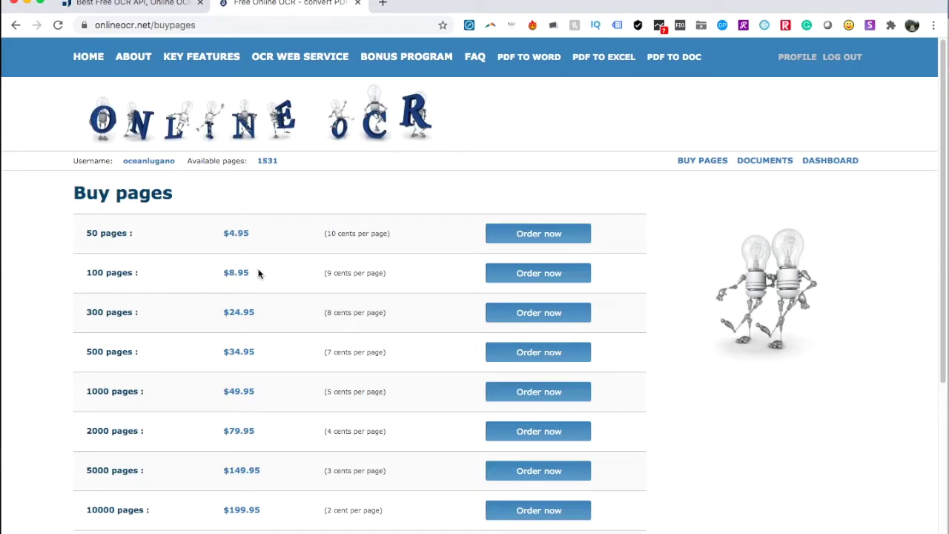
drag(259, 158, 281, 158)
scroll(327, 257, down, 2)
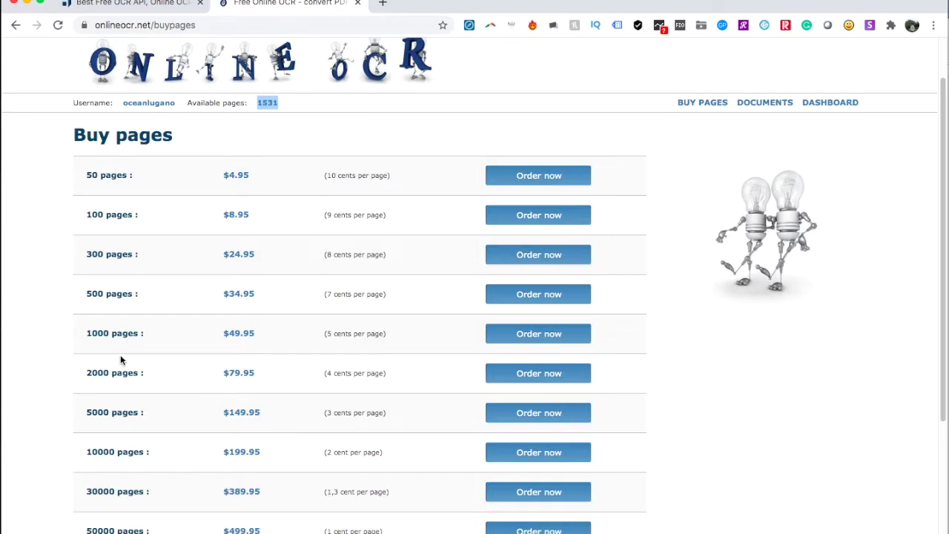
scroll(156, 361, down, 1)
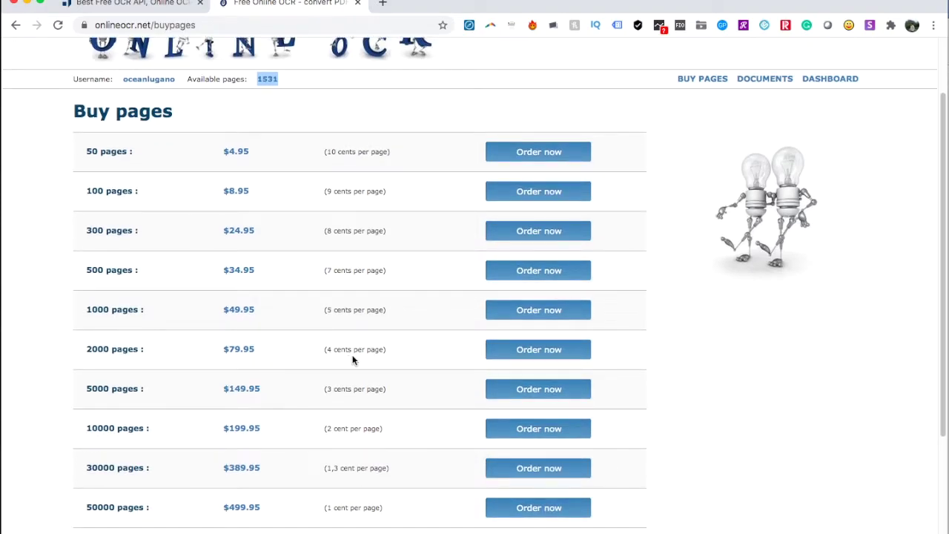
scroll(421, 149, up, 3)
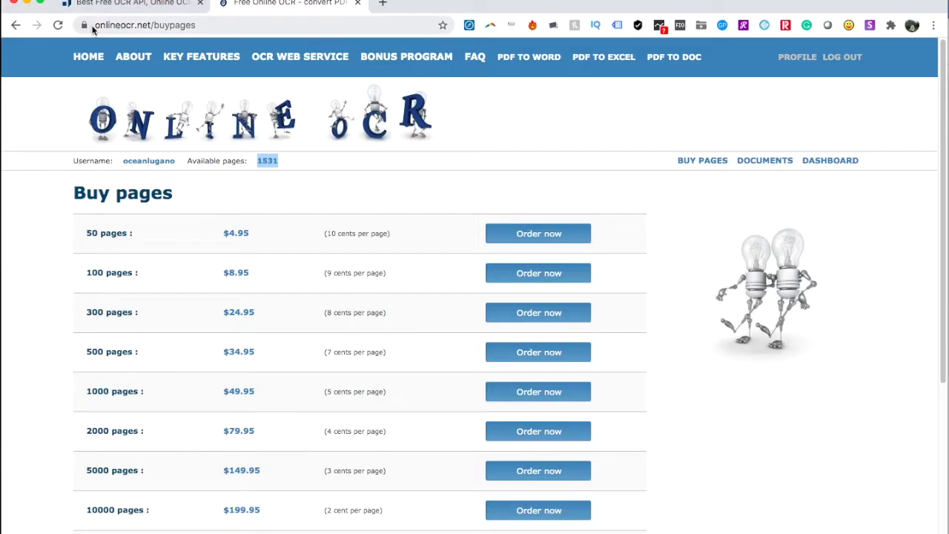
Step: Go back from ocr.space to the Google results for "free ocr" and look through the other listed OCR services
click(134, 8)
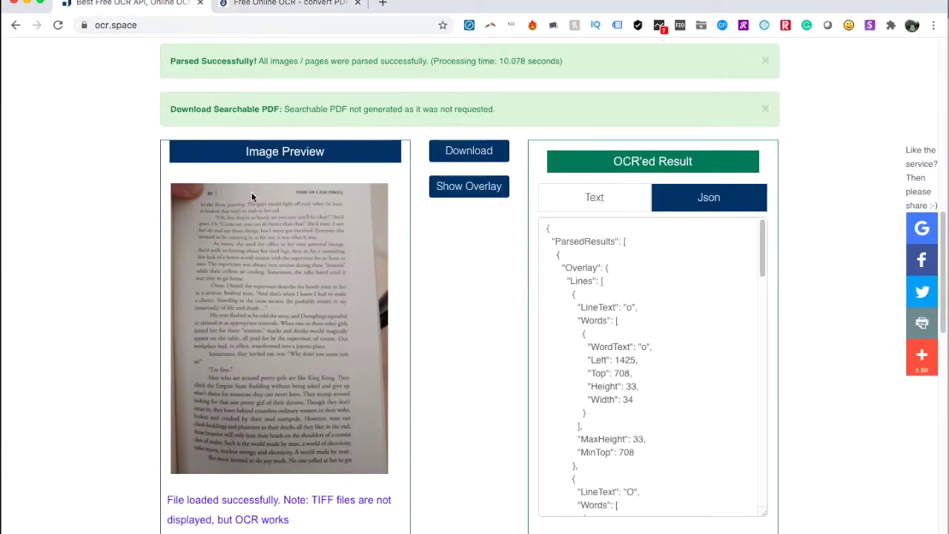
click(15, 25)
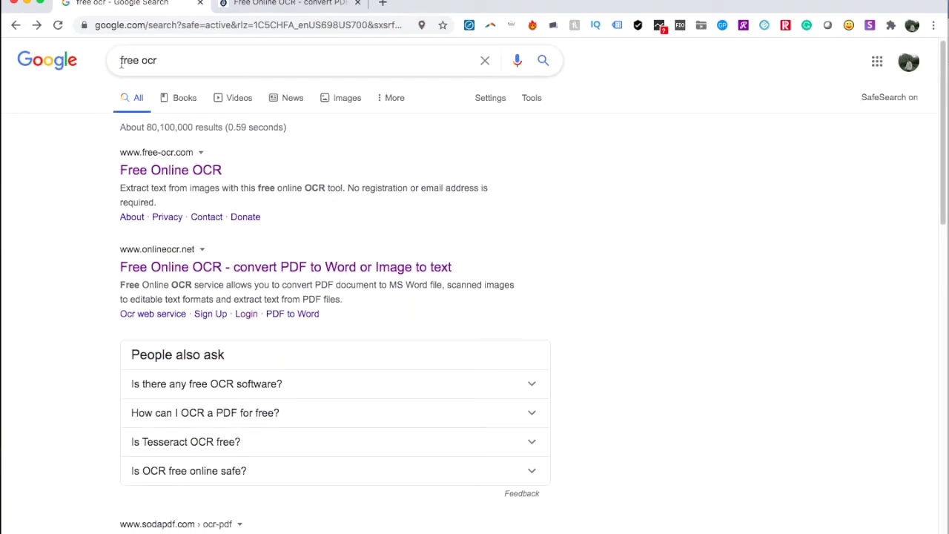
scroll(382, 174, down, 1)
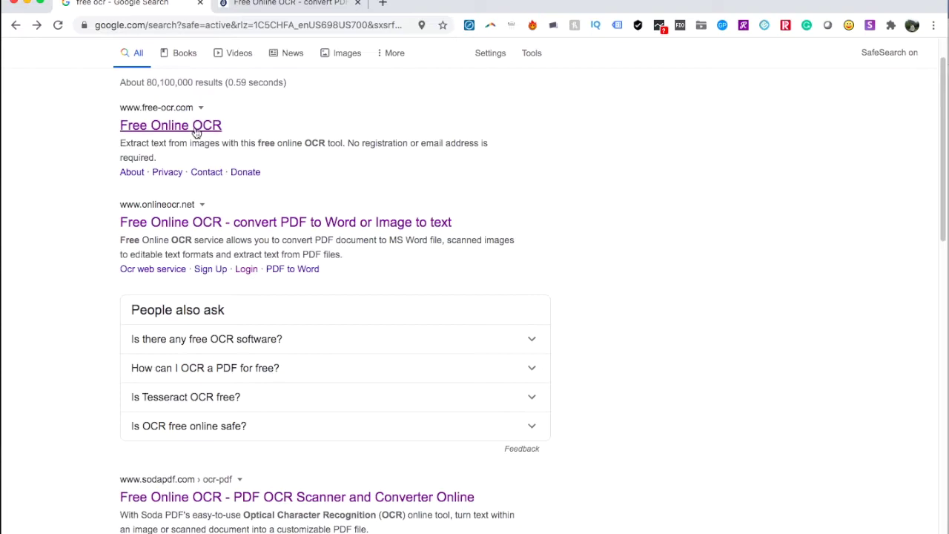
scroll(657, 260, down, 5)
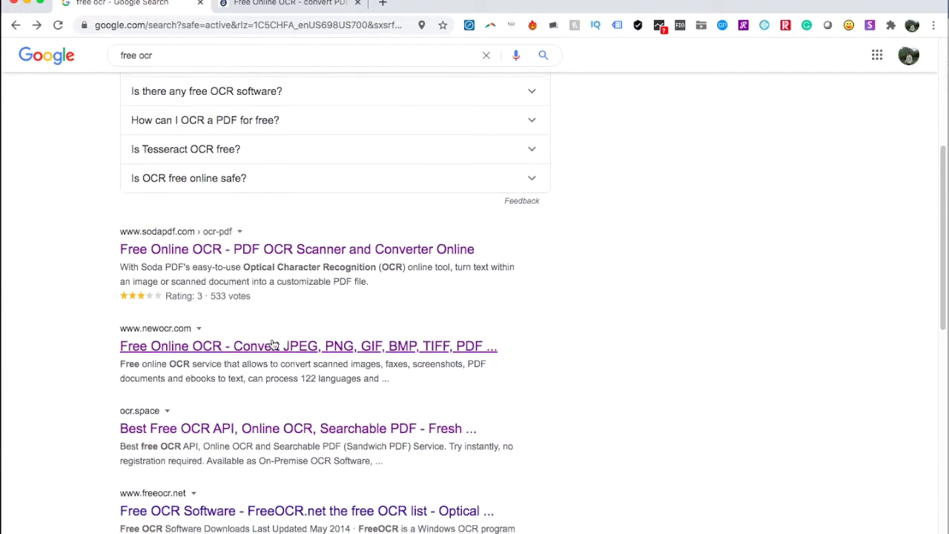
scroll(264, 355, down, 1)
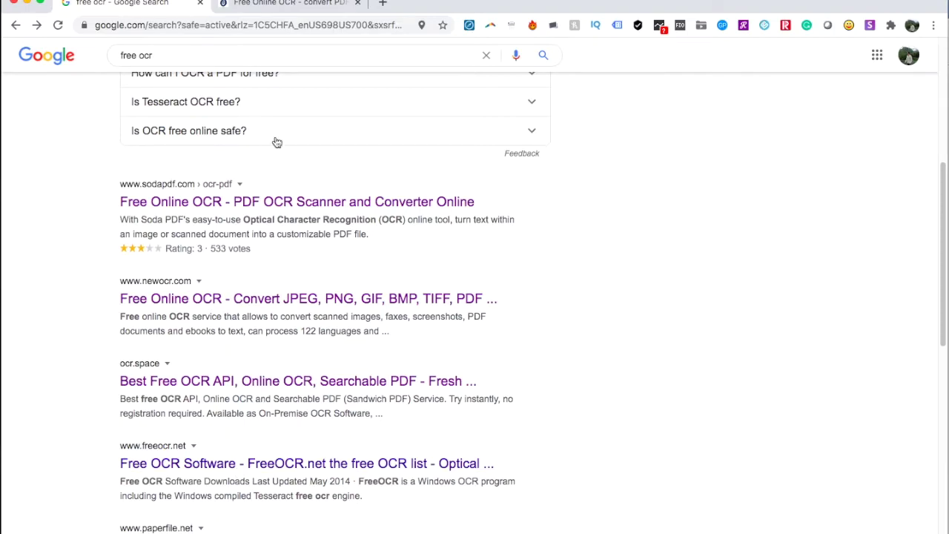
Step: Return to the onlineocr.net Buy pages list, clear the text selection and look over the page packages again
click(289, 6)
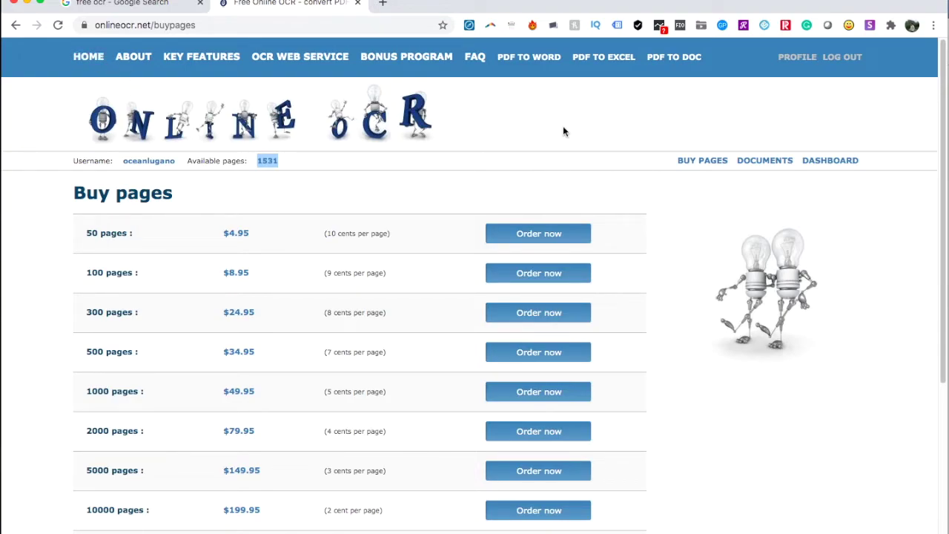
scroll(660, 230, down, 3)
scroll(659, 230, up, 3)
scroll(660, 230, down, 4)
scroll(659, 230, up, 4)
click(471, 117)
scroll(691, 259, down, 1)
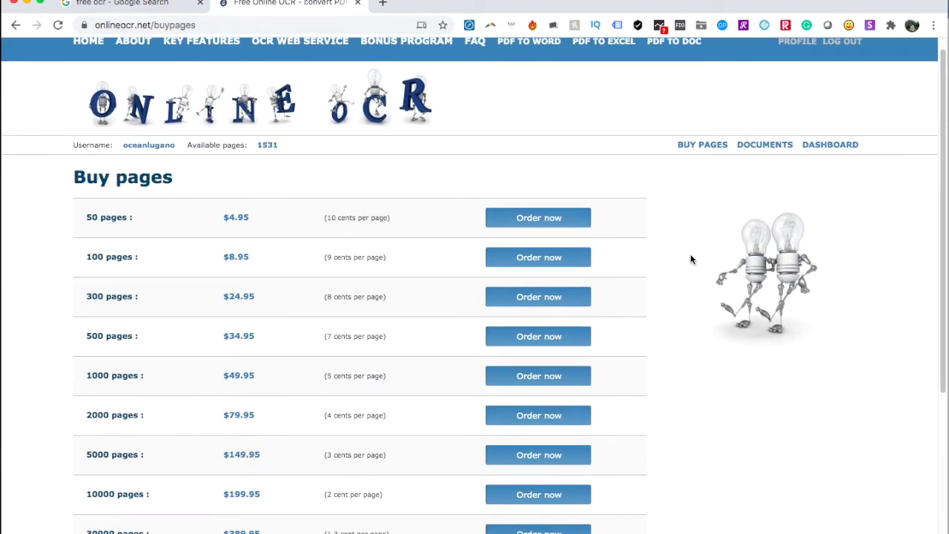
scroll(691, 258, up, 1)
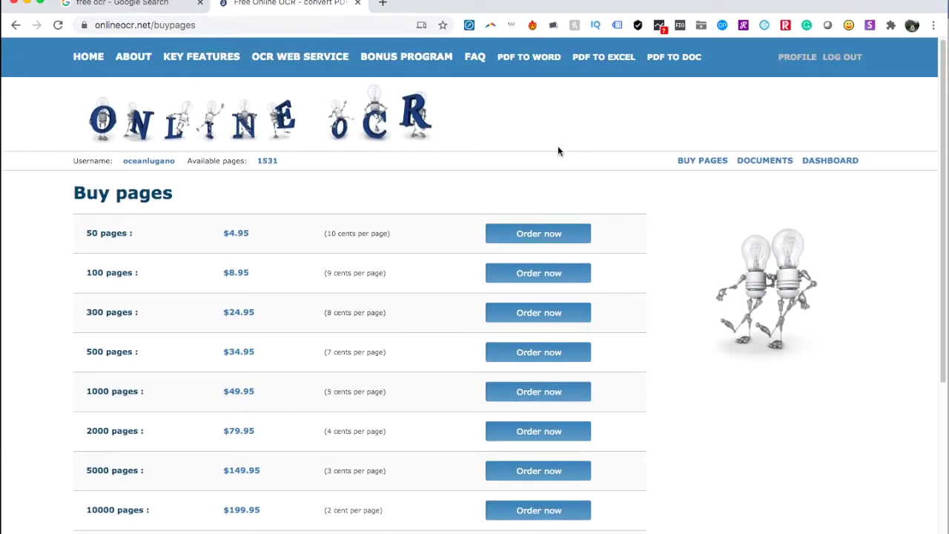